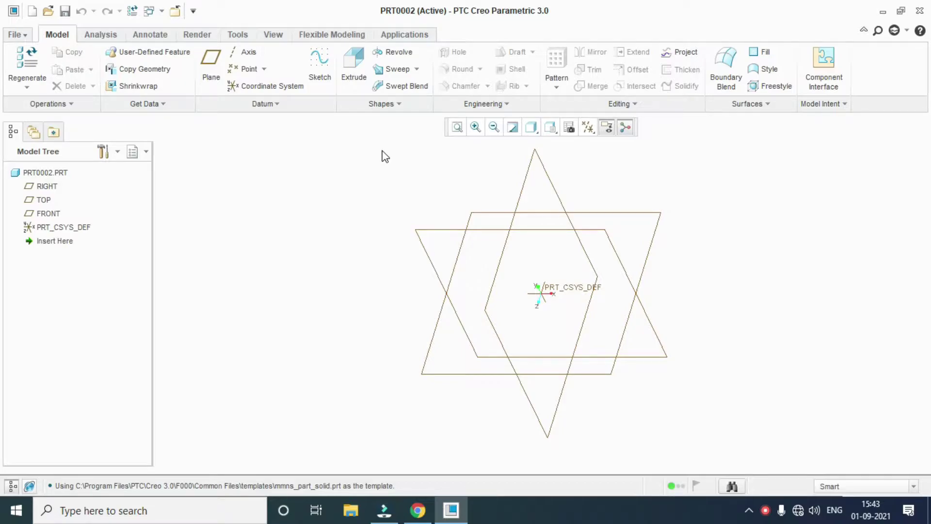
Start an extrusion and sketch a centre rectangle at the origin on the FRONT plane.
{"action": "left_click", "coordinate": [354, 62]}
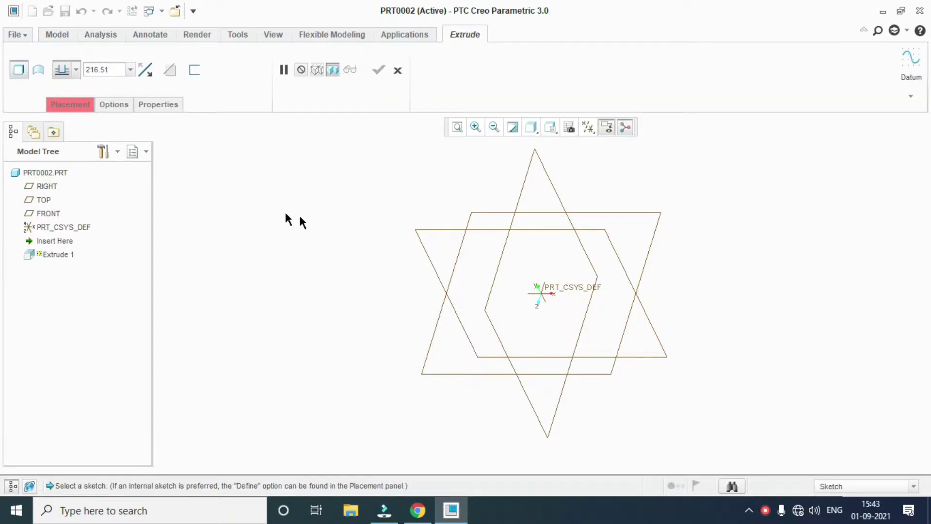
{"action": "left_click", "coordinate": [444, 228]}
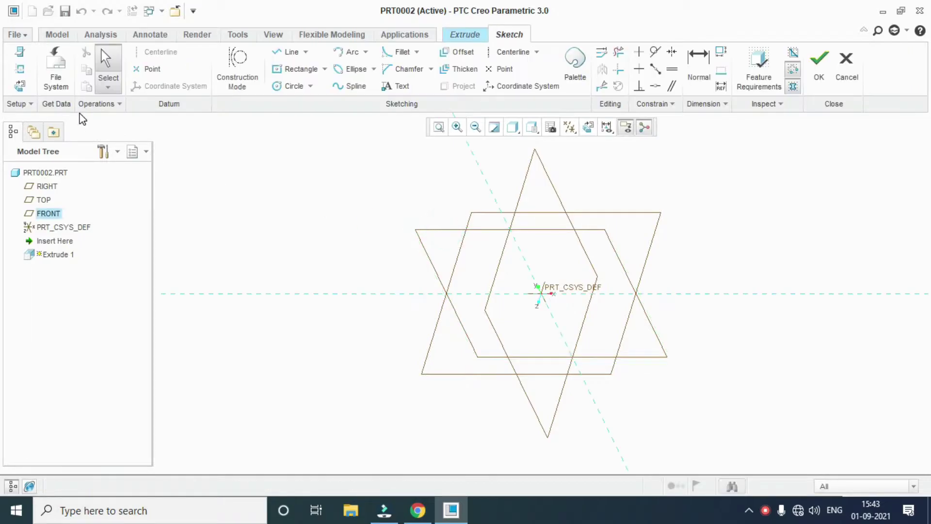
{"action": "left_click", "coordinate": [587, 128]}
{"action": "left_click", "coordinate": [299, 69]}
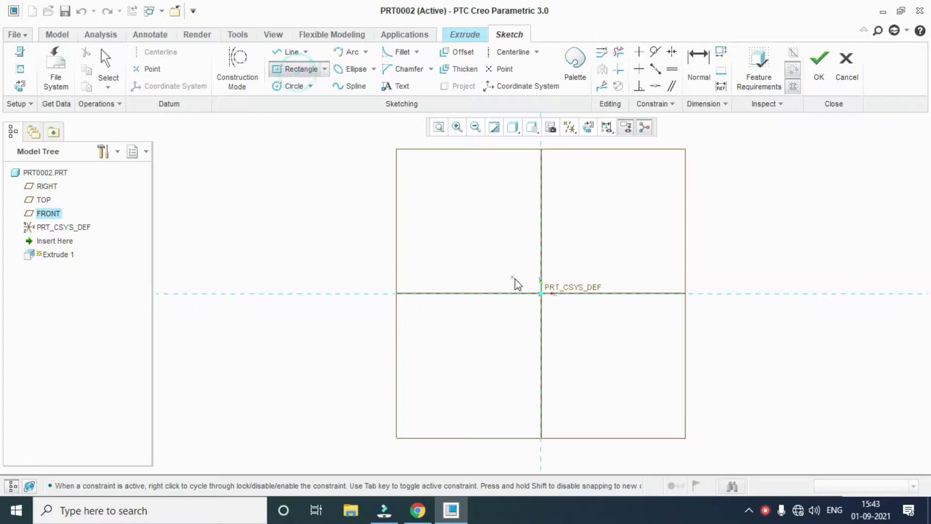
{"action": "left_click", "coordinate": [541, 293]}
{"action": "left_click", "coordinate": [730, 215]}
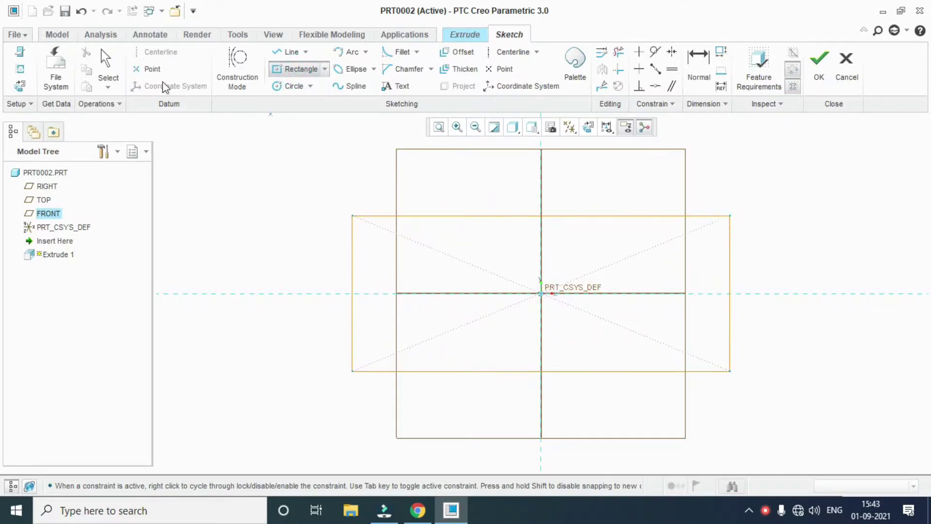
{"action": "middle_click", "coordinate": [165, 87]}
Dimension the rectangle to 500 wide by 350 high.
{"action": "double_click", "coordinate": [490, 188]}
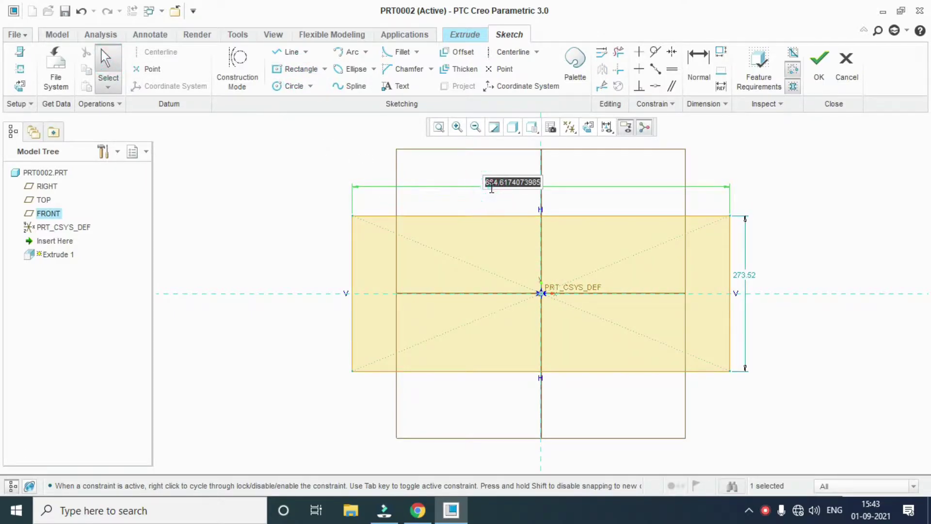
{"action": "type", "text": "500"}
{"action": "key", "text": "Return"}
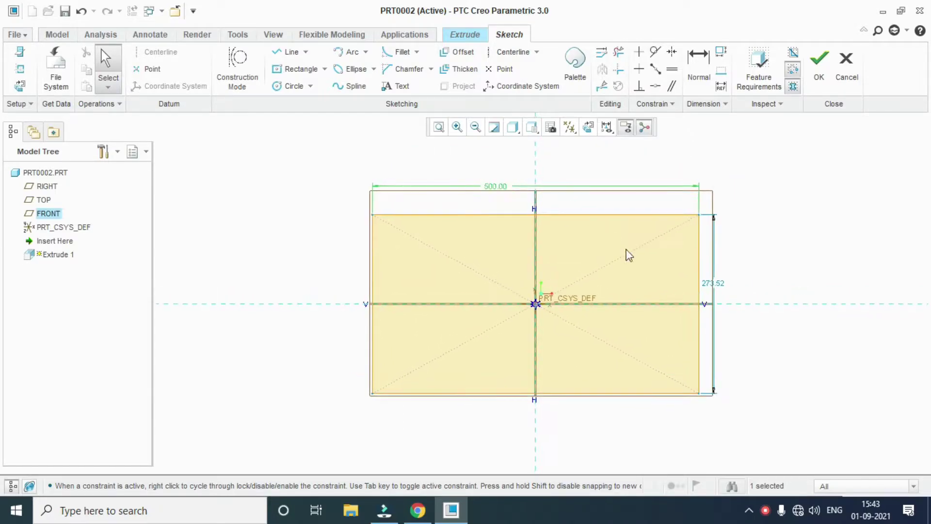
{"action": "double_click", "coordinate": [711, 279]}
{"action": "type", "text": "350"}
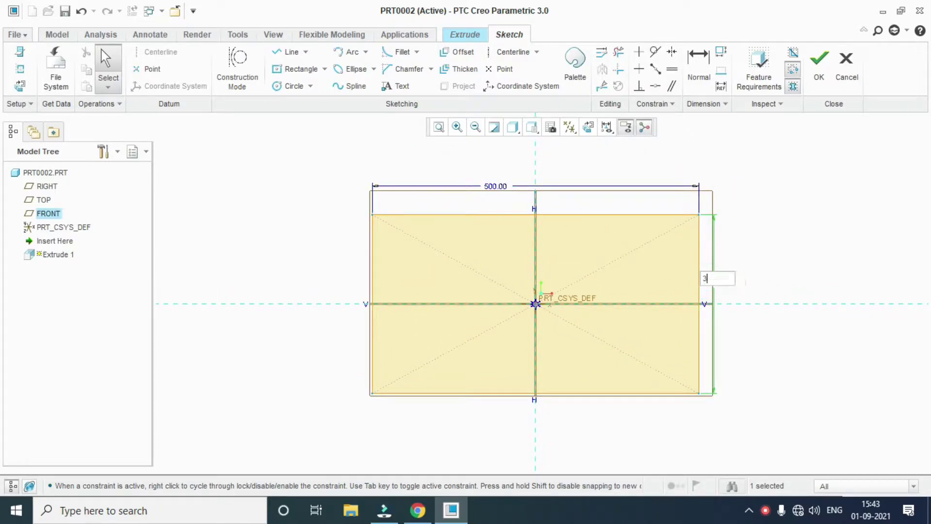
{"action": "key", "text": "Return"}
Accept the sketch and extrude it symmetrically to a depth of 400.
{"action": "left_click", "coordinate": [820, 61]}
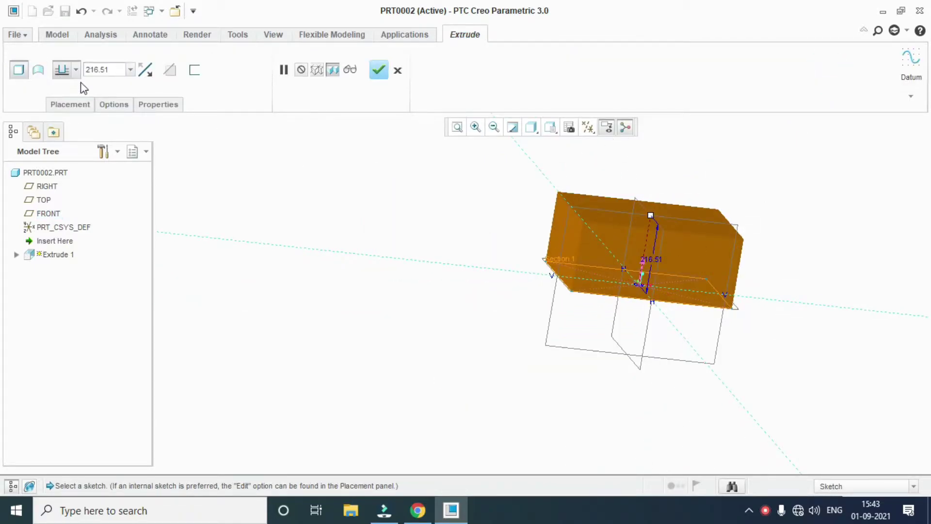
{"action": "left_click", "coordinate": [76, 70]}
{"action": "left_click", "coordinate": [65, 113]}
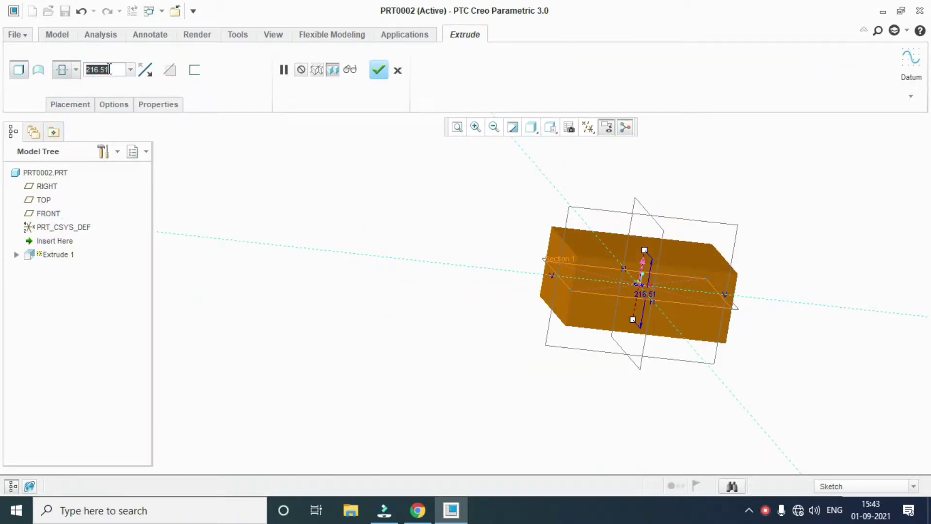
{"action": "type", "text": "400"}
{"action": "key", "text": "Return"}
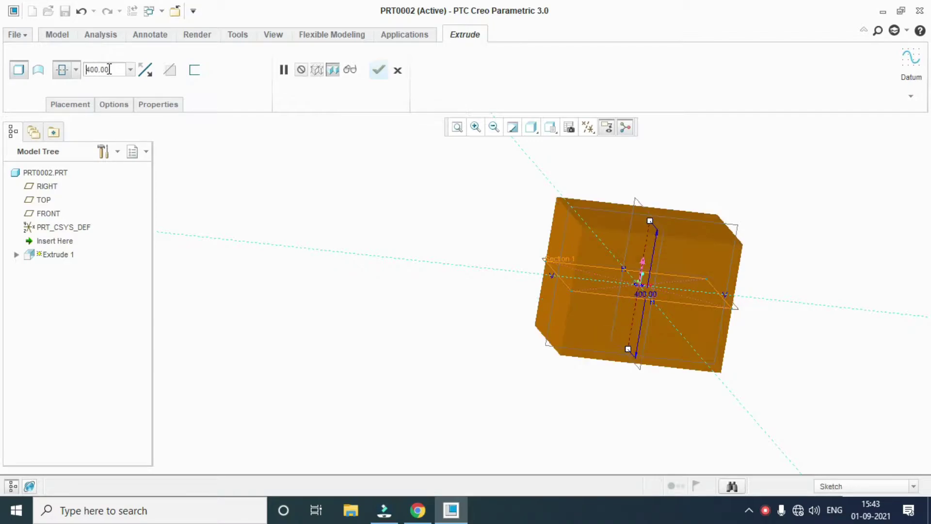
Reduce the symmetric extrusion depth to 200.
{"action": "middle_click_drag", "start_coordinate": [353, 237], "coordinate": [349, 248]}
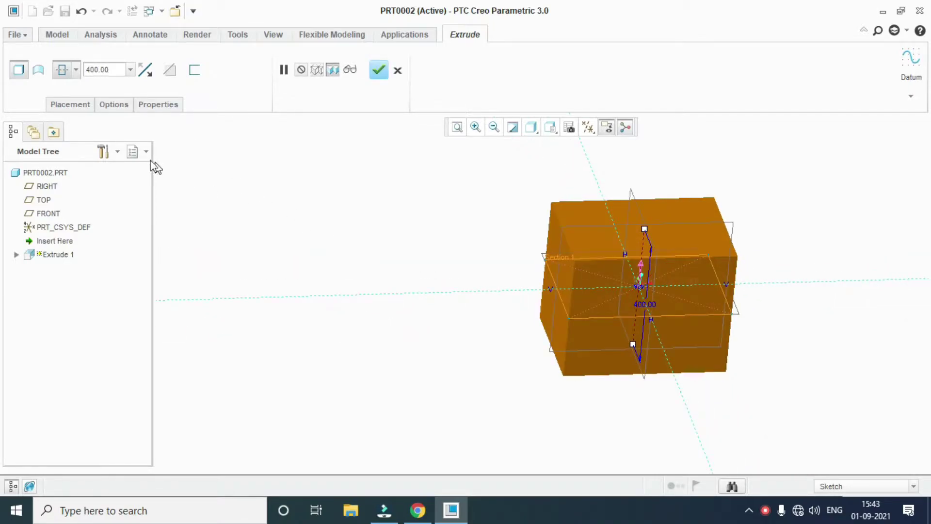
{"action": "double_click", "coordinate": [114, 70]}
{"action": "type", "text": "200"}
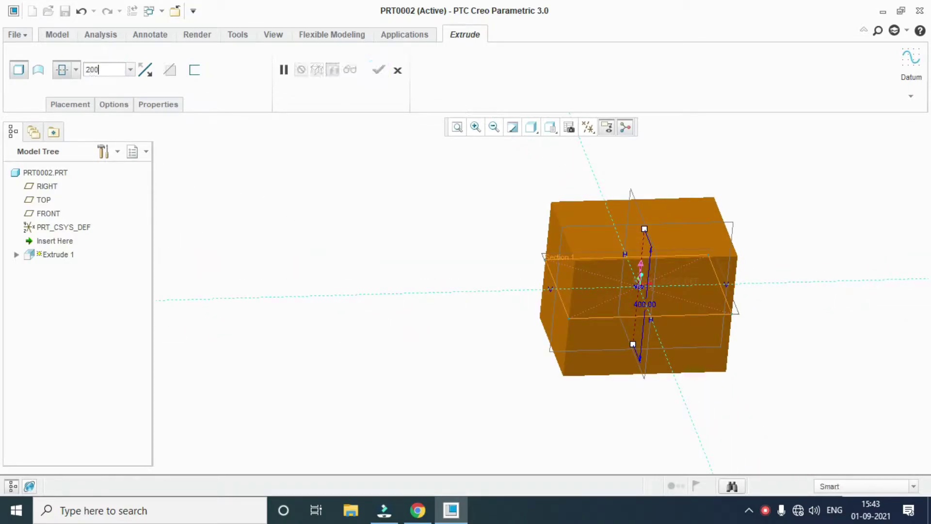
{"action": "key", "text": "Return"}
{"action": "mouse_move", "coordinate": [593, 219]}
{"action": "middle_mouse_down"}
{"action": "mouse_move", "coordinate": [863, 271]}
{"action": "mouse_move", "coordinate": [878, 295]}
{"action": "mouse_move", "coordinate": [863, 293]}
{"action": "middle_mouse_up"}
Finish the extruded block.
{"action": "left_click", "coordinate": [379, 72]}
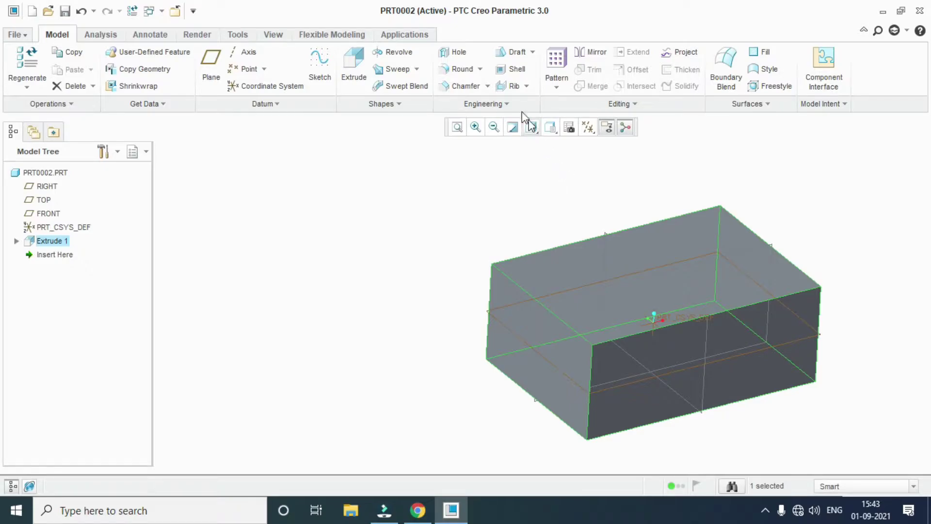
{"action": "scroll", "coordinate": [381, 251], "scroll_direction": "down", "scroll_amount": 2}
{"action": "scroll", "coordinate": [628, 241], "scroll_direction": "up", "scroll_amount": 3}
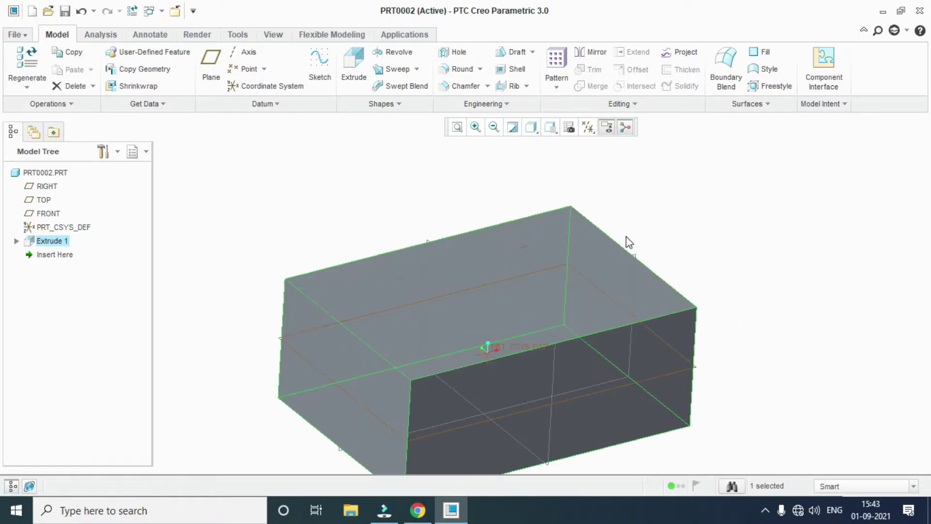
Place a hole on the block's top face, referenced to the RIGHT and FRONT planes.
{"action": "left_click", "coordinate": [456, 53]}
{"action": "left_click", "coordinate": [508, 263]}
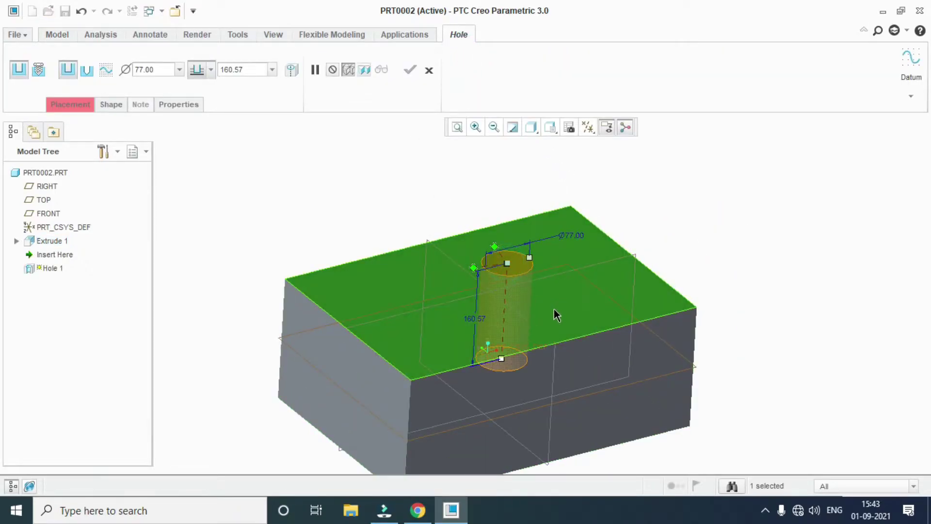
{"action": "scroll", "coordinate": [507, 235], "scroll_direction": "up", "scroll_amount": 2}
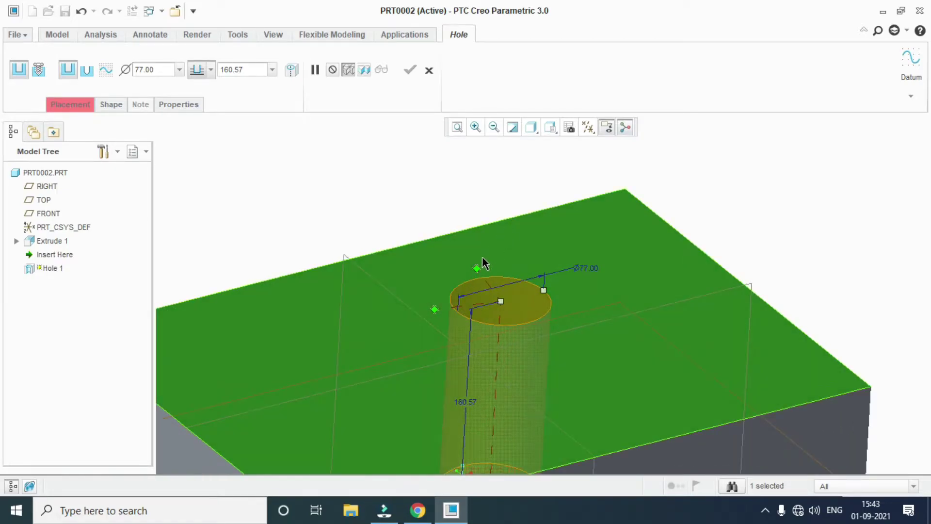
{"action": "left_click_drag", "start_coordinate": [434, 309], "coordinate": [659, 293]}
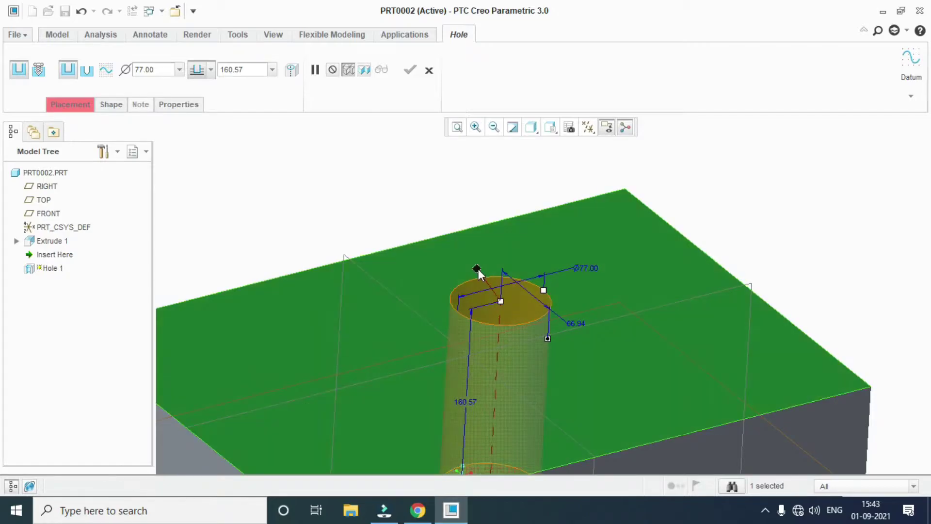
{"action": "mouse_move", "coordinate": [478, 269]}
{"action": "left_mouse_down"}
{"action": "mouse_move", "coordinate": [384, 287]}
{"action": "mouse_move", "coordinate": [397, 289]}
{"action": "left_mouse_up"}
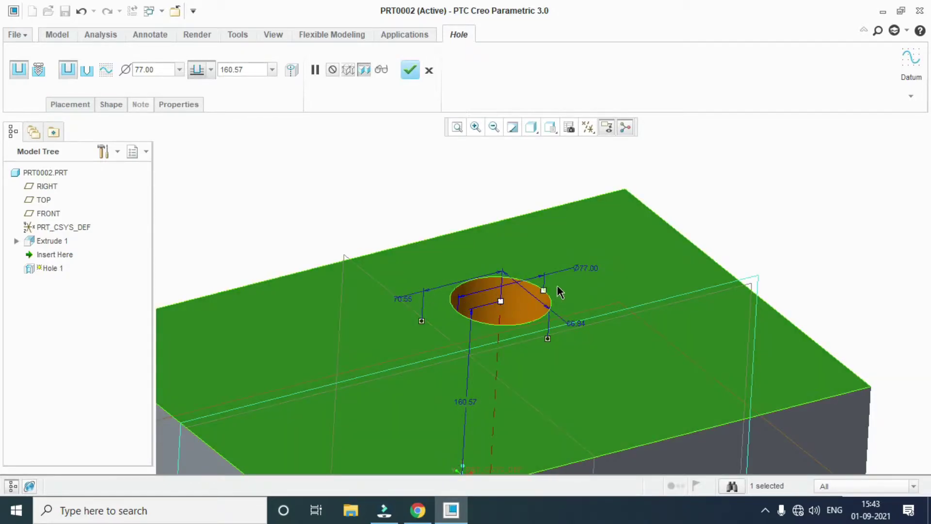
{"action": "scroll", "coordinate": [544, 311], "scroll_direction": "up", "scroll_amount": 2}
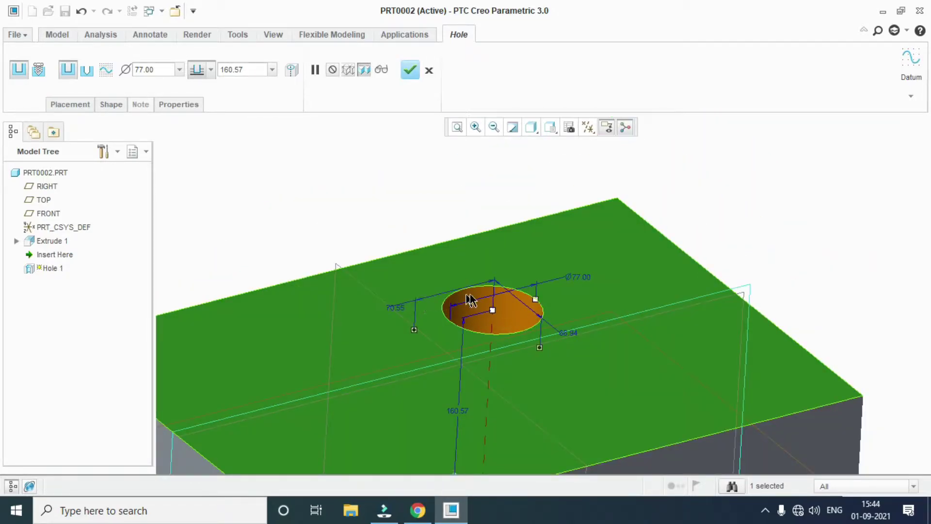
{"action": "scroll", "coordinate": [540, 303], "scroll_direction": "up", "scroll_amount": 2}
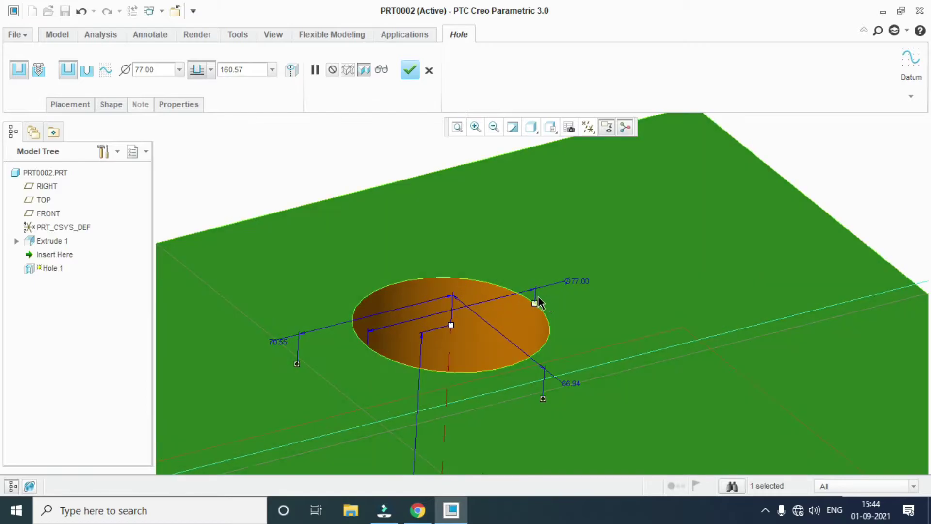
Set both hole offsets from the reference planes to 50.
{"action": "double_click", "coordinate": [570, 384]}
{"action": "mouse_move", "coordinate": [578, 380]}
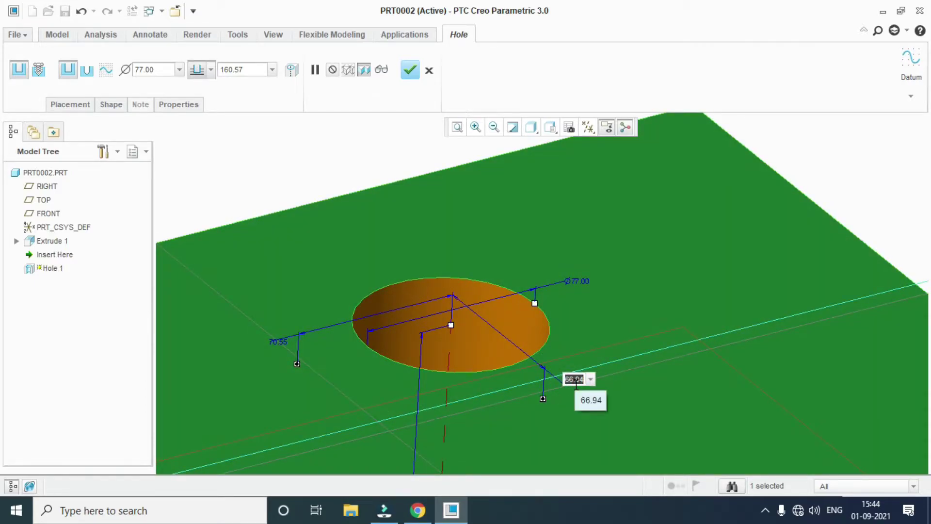
{"action": "type", "text": "50"}
{"action": "key", "text": "Return"}
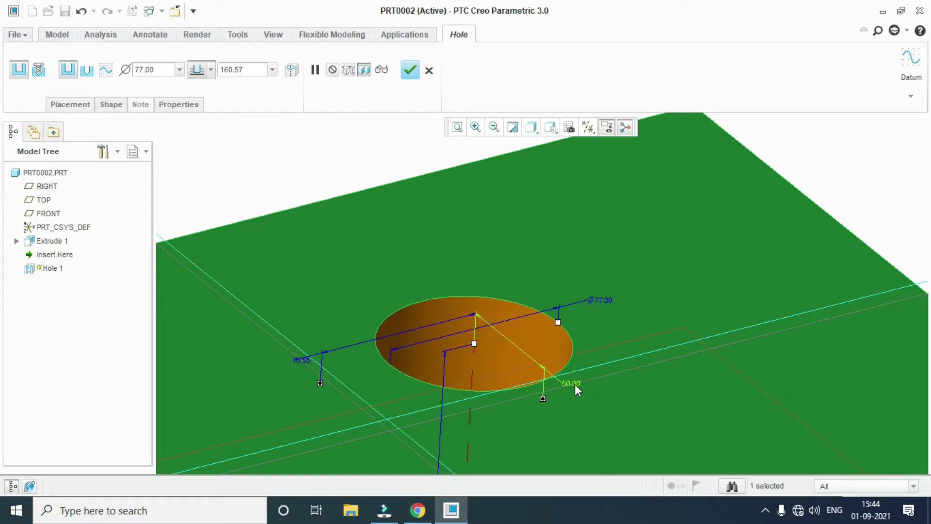
{"action": "double_click", "coordinate": [303, 360]}
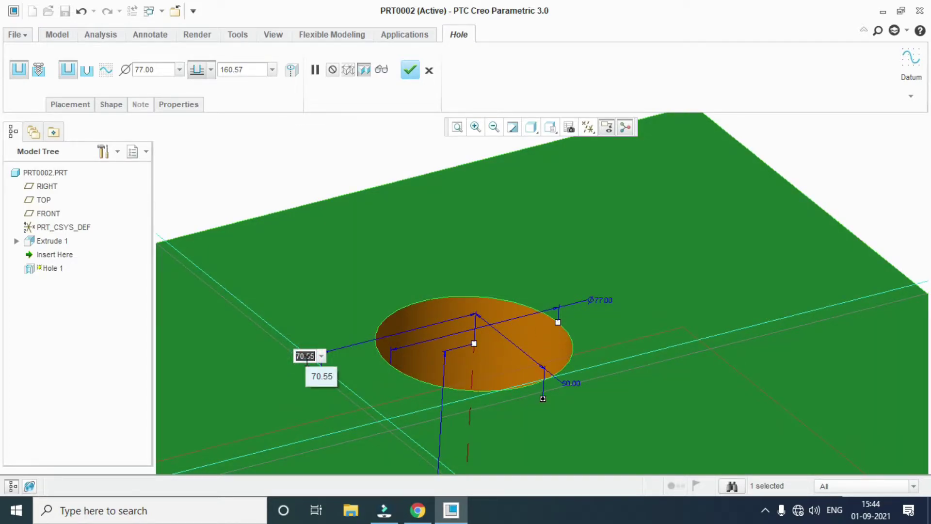
{"action": "type", "text": "50"}
{"action": "key", "text": "Return"}
{"action": "mouse_move", "coordinate": [305, 360]}
{"action": "middle_mouse_down"}
{"action": "mouse_move", "coordinate": [430, 326]}
{"action": "mouse_move", "coordinate": [538, 347]}
{"action": "mouse_move", "coordinate": [534, 364]}
{"action": "mouse_move", "coordinate": [417, 451]}
{"action": "mouse_move", "coordinate": [526, 293]}
{"action": "mouse_move", "coordinate": [482, 321]}
{"action": "middle_mouse_up"}
{"action": "scroll", "coordinate": [413, 454], "scroll_direction": "down", "scroll_amount": 2}
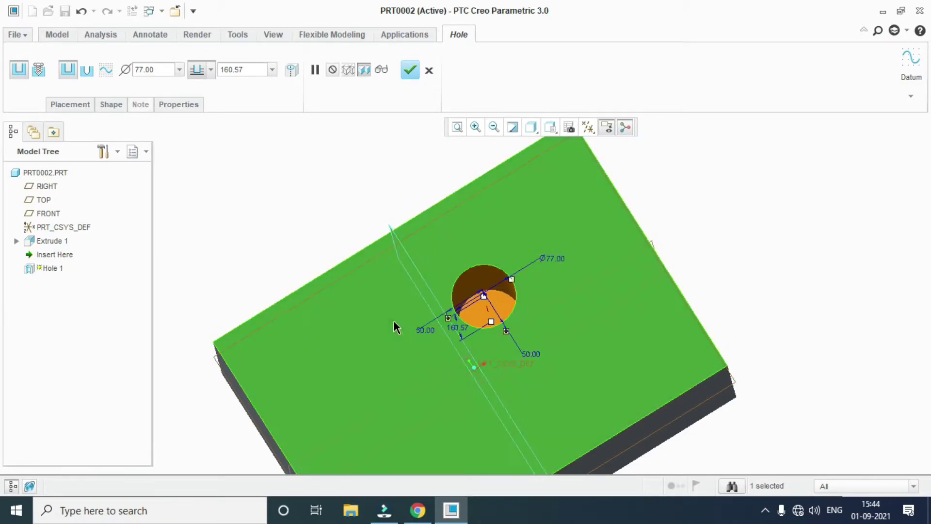
Reapply the 50.00 offset and orbit the block to check the hole preview.
{"action": "double_click", "coordinate": [429, 330]}
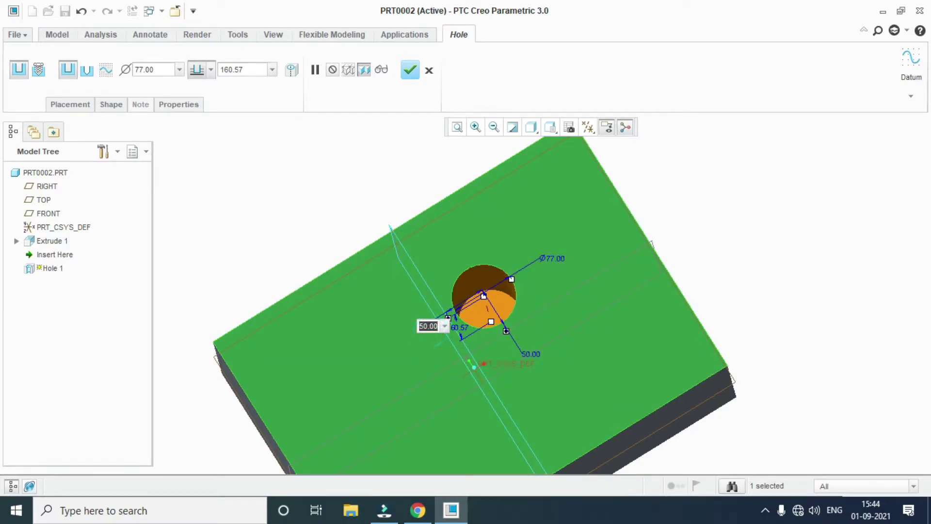
{"action": "key", "text": "Return"}
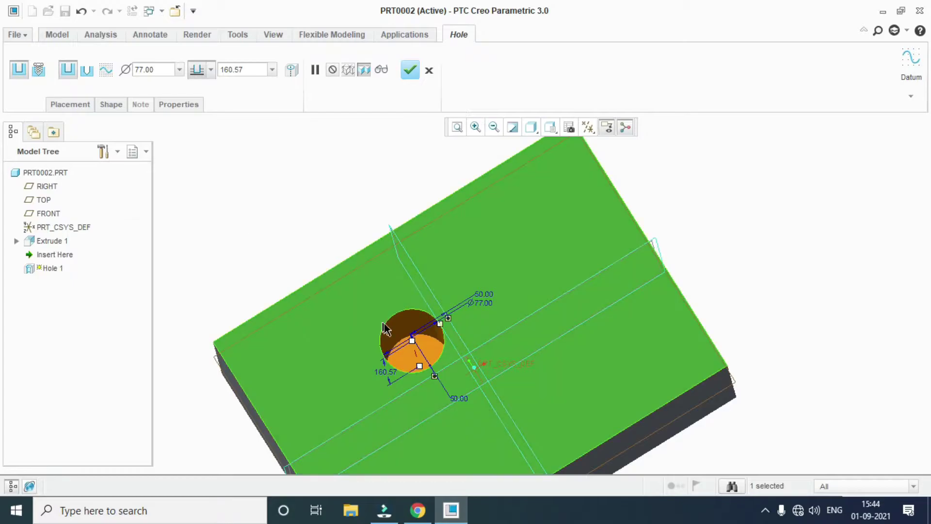
{"action": "mouse_move", "coordinate": [306, 287]}
{"action": "middle_mouse_down"}
{"action": "mouse_move", "coordinate": [430, 358]}
{"action": "mouse_move", "coordinate": [512, 322]}
{"action": "middle_mouse_up"}
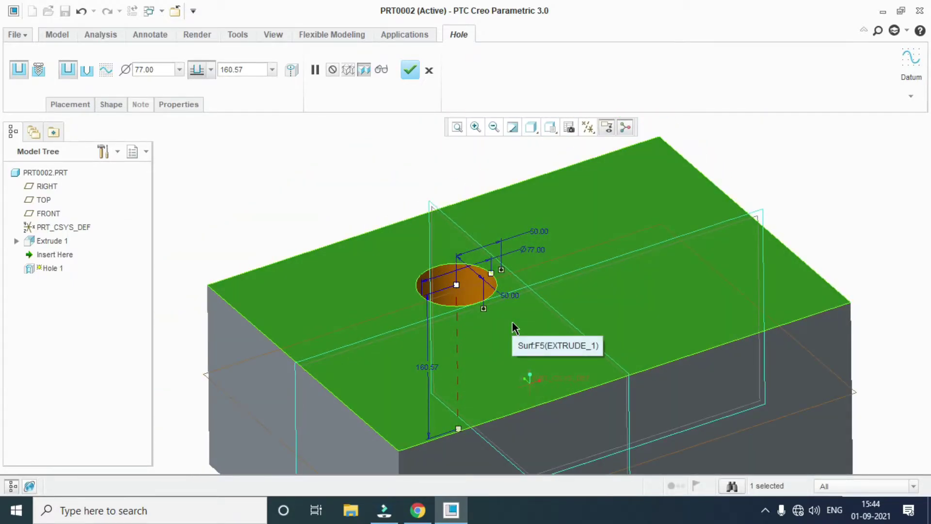
{"action": "scroll", "coordinate": [515, 326], "scroll_direction": "down", "scroll_amount": 3}
{"action": "mouse_move", "coordinate": [615, 273]}
{"action": "middle_mouse_down"}
{"action": "mouse_move", "coordinate": [671, 267]}
{"action": "mouse_move", "coordinate": [675, 299]}
{"action": "mouse_move", "coordinate": [670, 264]}
{"action": "middle_mouse_up"}
{"action": "scroll", "coordinate": [544, 313], "scroll_direction": "up", "scroll_amount": 2}
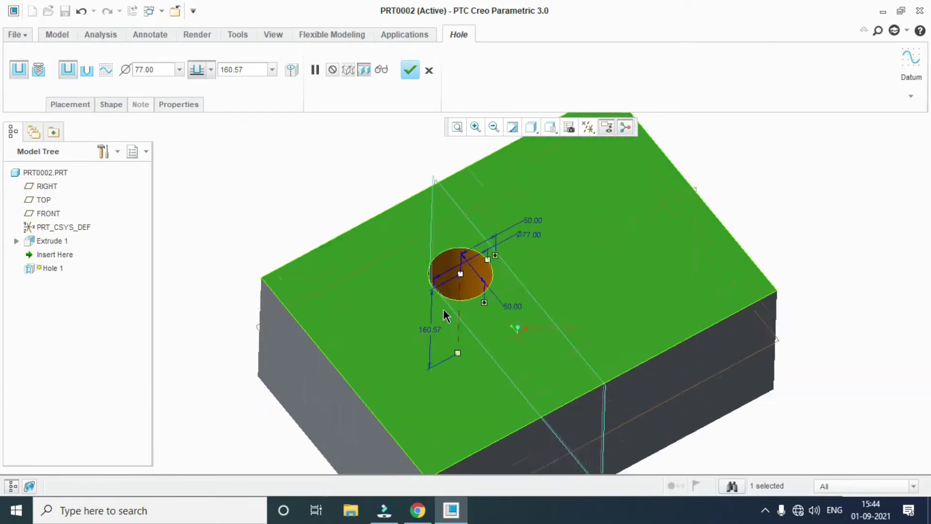
{"action": "scroll", "coordinate": [543, 313], "scroll_direction": "up", "scroll_amount": 2}
{"action": "scroll", "coordinate": [538, 325], "scroll_direction": "down", "scroll_amount": 3}
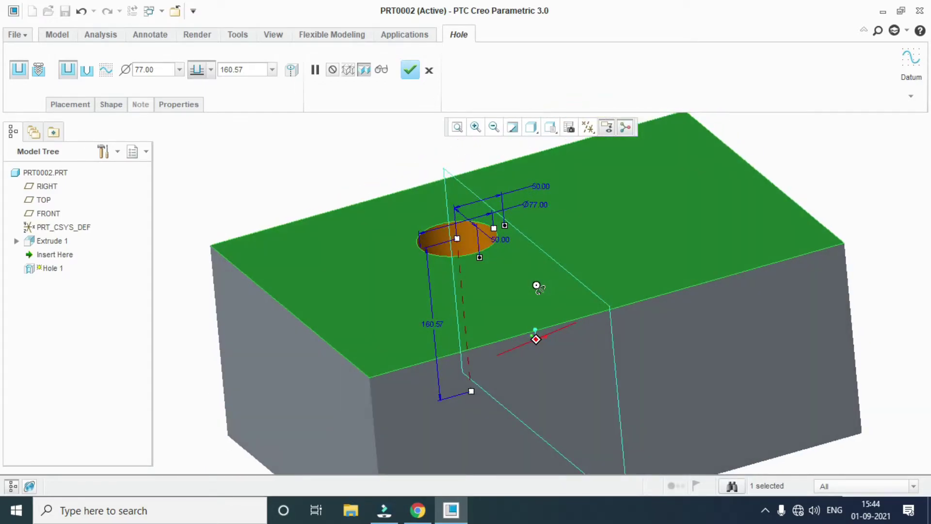
Convert the hole to a standard ISO threaded hole.
{"action": "left_click", "coordinate": [40, 71]}
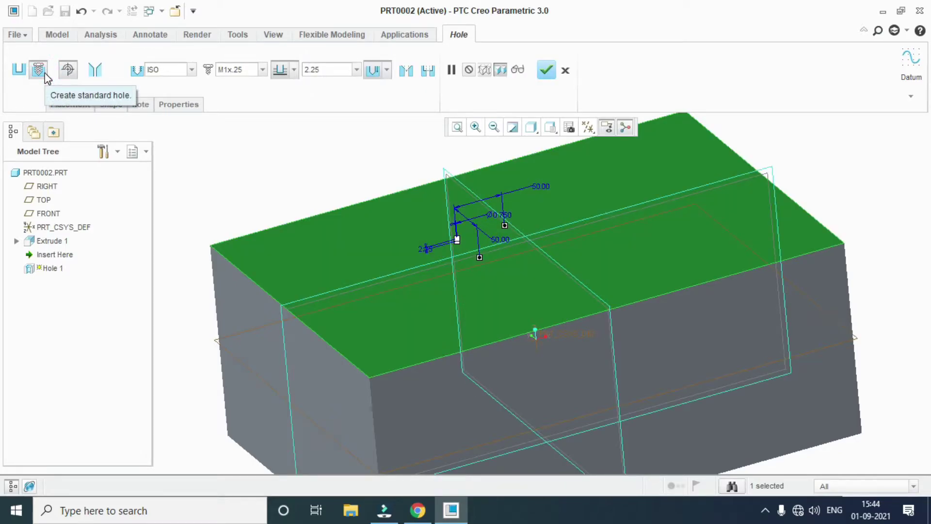
{"action": "left_click", "coordinate": [192, 69]}
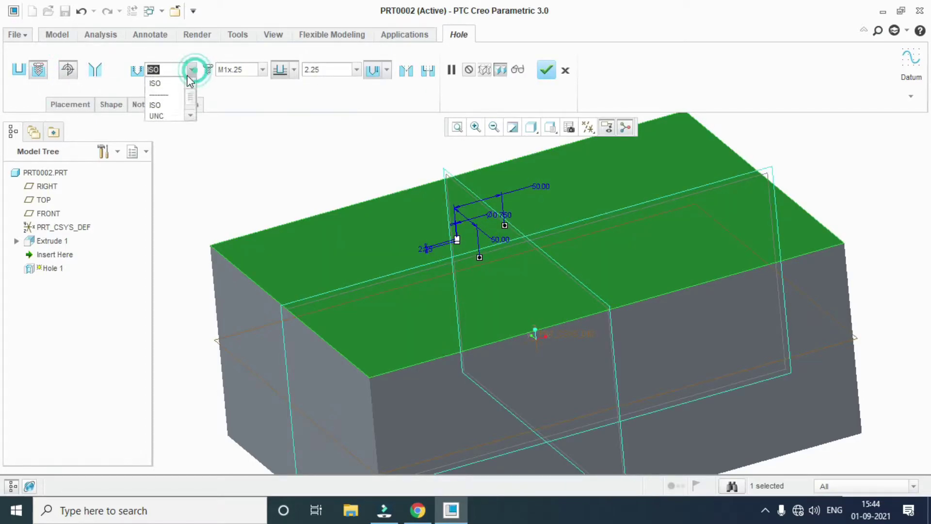
{"action": "left_click", "coordinate": [155, 106]}
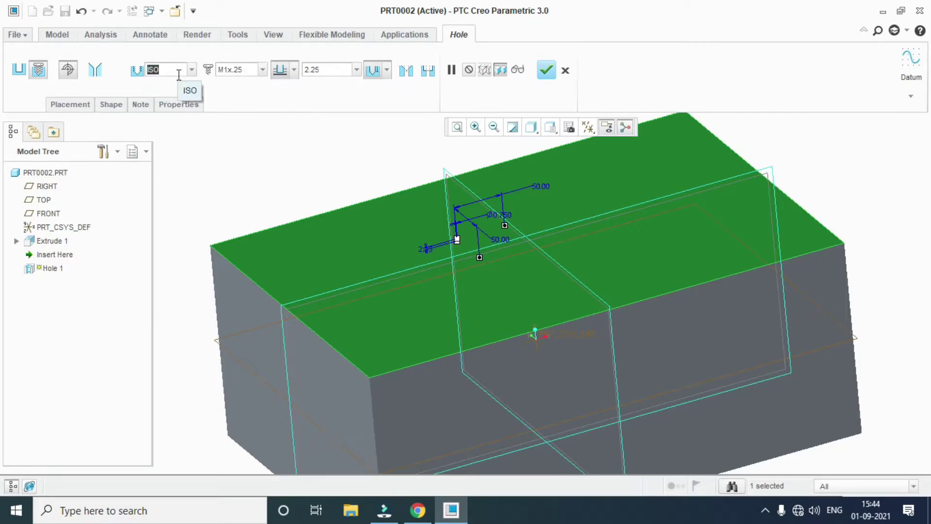
{"action": "left_click", "coordinate": [262, 70]}
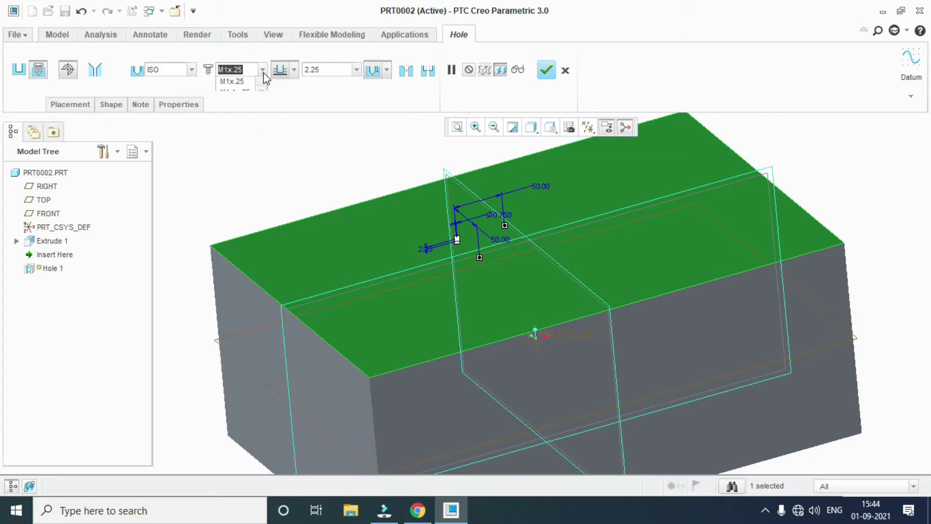
{"action": "mouse_move", "coordinate": [261, 95]}
{"action": "left_mouse_down"}
{"action": "mouse_move", "coordinate": [264, 120]}
{"action": "mouse_move", "coordinate": [261, 91]}
{"action": "left_mouse_up"}
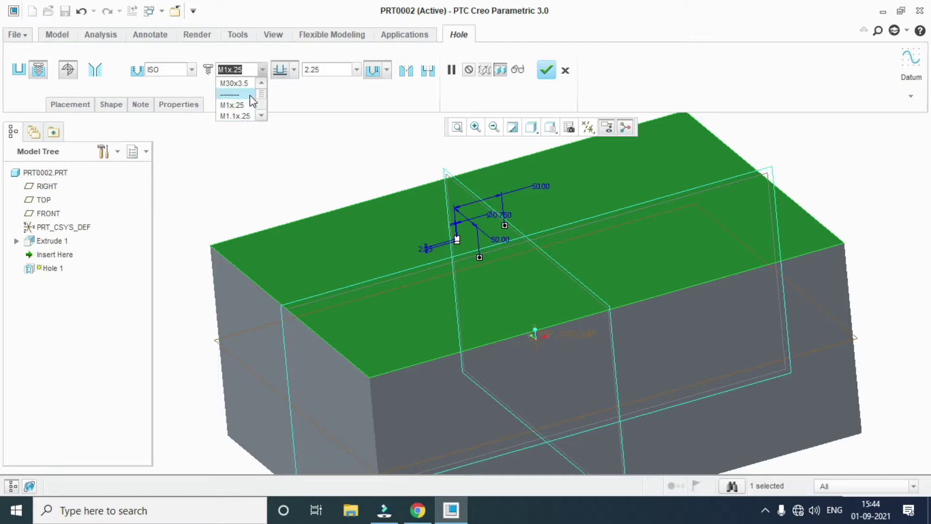
{"action": "mouse_move", "coordinate": [264, 105]}
{"action": "left_mouse_down"}
{"action": "mouse_move", "coordinate": [248, 118]}
{"action": "mouse_move", "coordinate": [263, 91]}
{"action": "left_mouse_up"}
{"action": "left_click", "coordinate": [253, 114]}
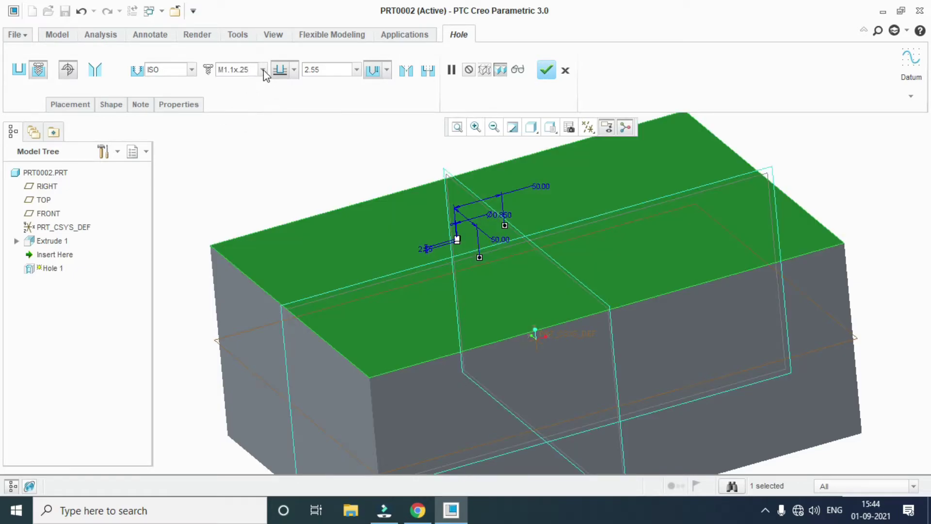
Browse the screw size list, landing on M27x2.
{"action": "left_click", "coordinate": [262, 69]}
{"action": "left_click", "coordinate": [261, 115]}
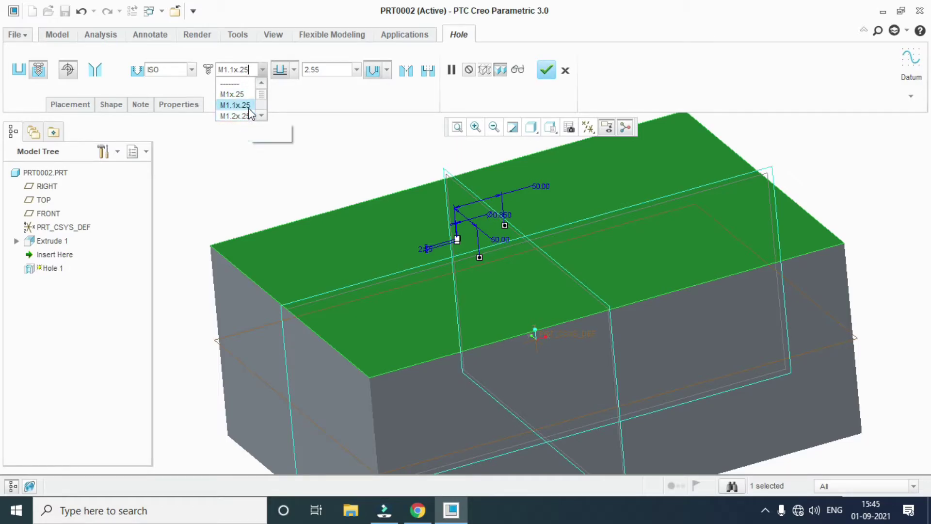
{"action": "mouse_move", "coordinate": [260, 95]}
{"action": "left_mouse_down"}
{"action": "mouse_move", "coordinate": [265, 113]}
{"action": "mouse_move", "coordinate": [260, 101]}
{"action": "left_mouse_up"}
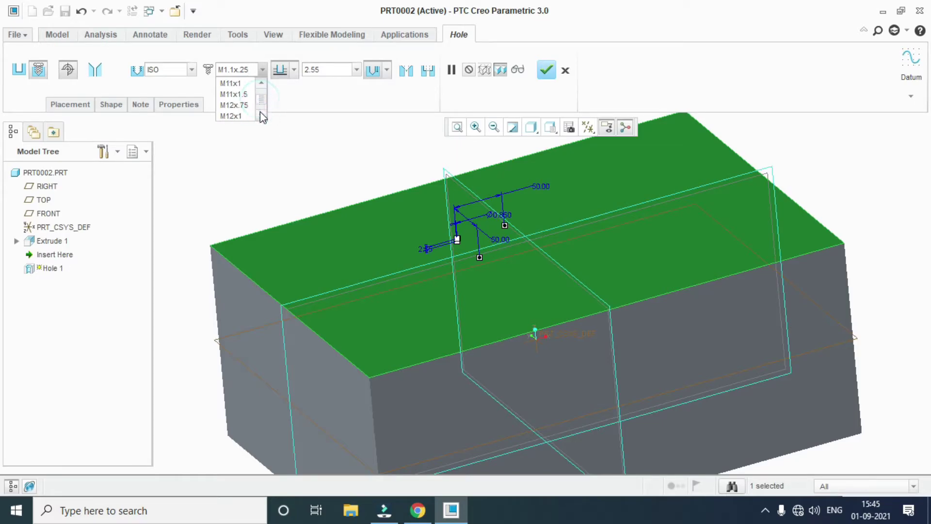
{"action": "left_click", "coordinate": [260, 112]}
{"action": "left_click", "coordinate": [260, 112]}
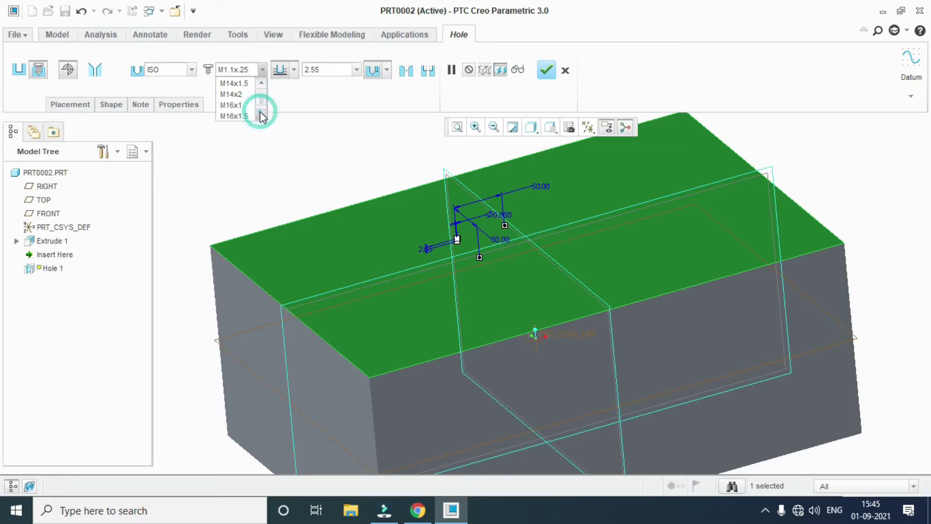
{"action": "left_click", "coordinate": [260, 112]}
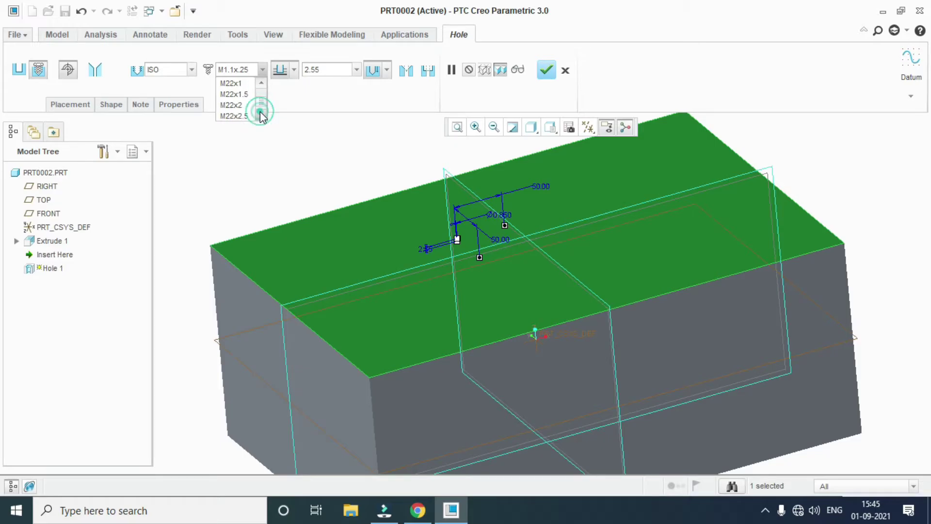
{"action": "left_click", "coordinate": [260, 112]}
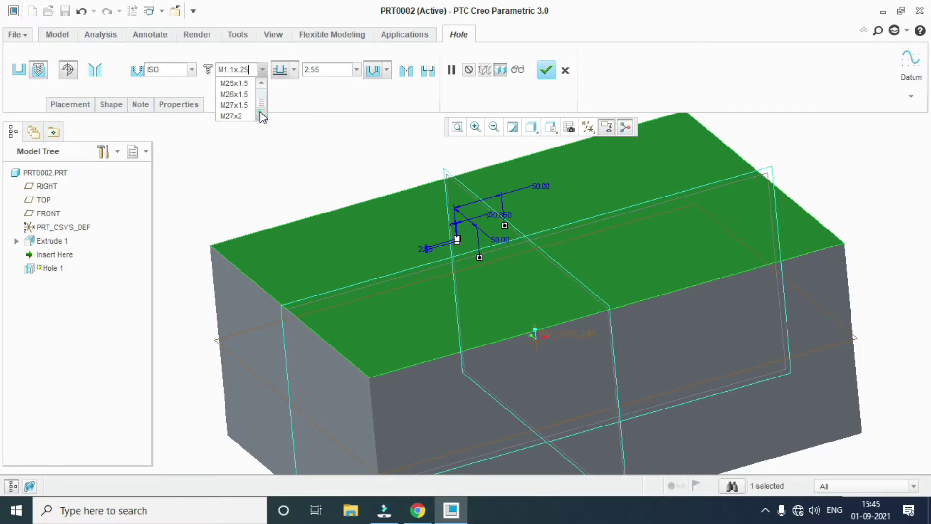
{"action": "left_click", "coordinate": [233, 116]}
Change the screw size to M30x1.5.
{"action": "scroll", "coordinate": [509, 267], "scroll_direction": "down", "scroll_amount": 3}
{"action": "scroll", "coordinate": [487, 271], "scroll_direction": "down", "scroll_amount": 3}
{"action": "scroll", "coordinate": [487, 271], "scroll_direction": "up", "scroll_amount": 3}
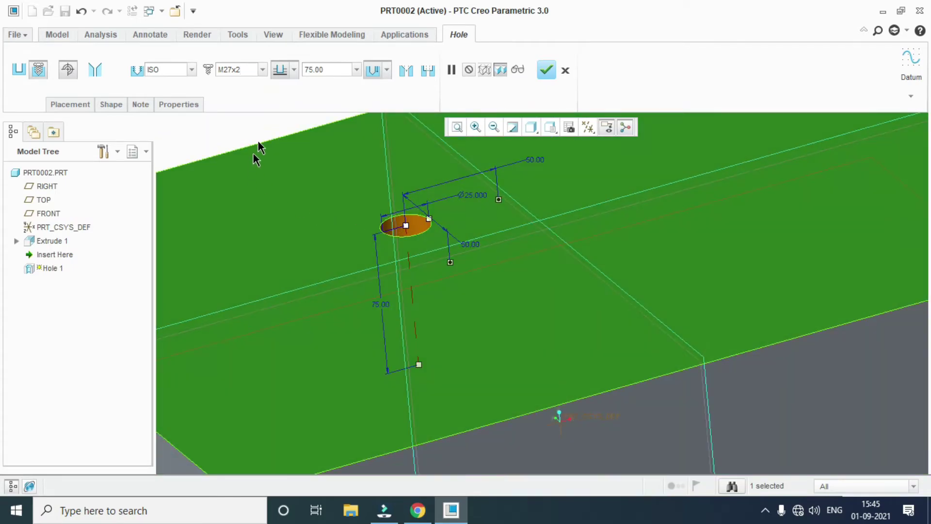
{"action": "left_click", "coordinate": [262, 69]}
{"action": "left_click", "coordinate": [261, 116]}
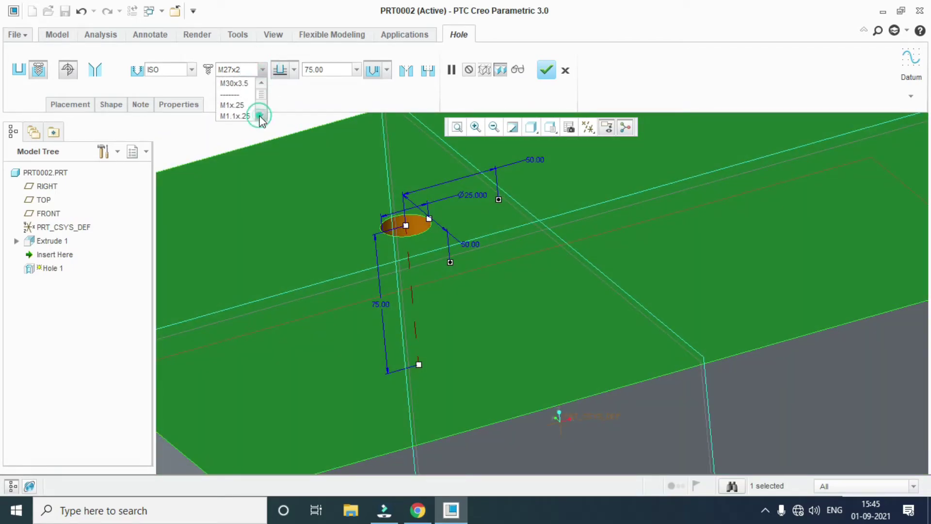
{"action": "left_click", "coordinate": [261, 116]}
{"action": "left_click", "coordinate": [261, 116]}
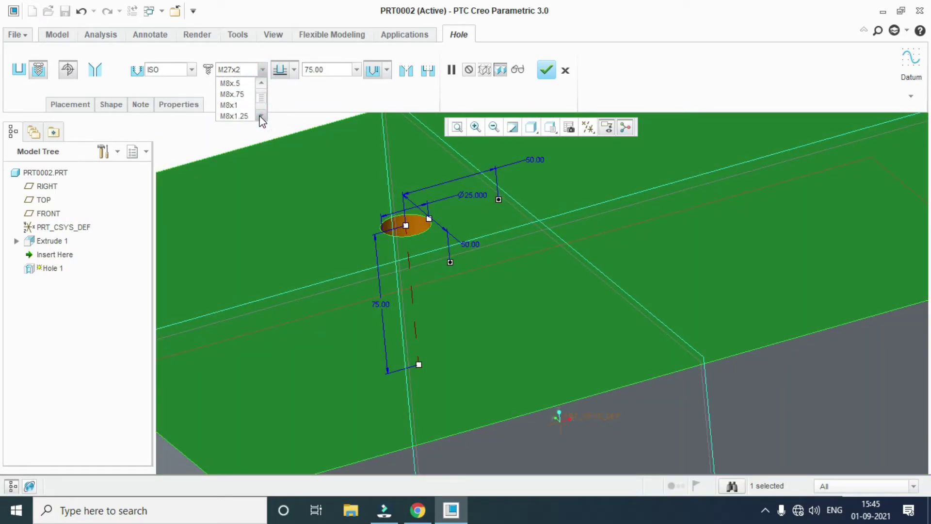
{"action": "left_click_drag", "start_coordinate": [260, 95], "coordinate": [262, 108]}
{"action": "left_click", "coordinate": [261, 117]}
{"action": "left_click", "coordinate": [235, 105]}
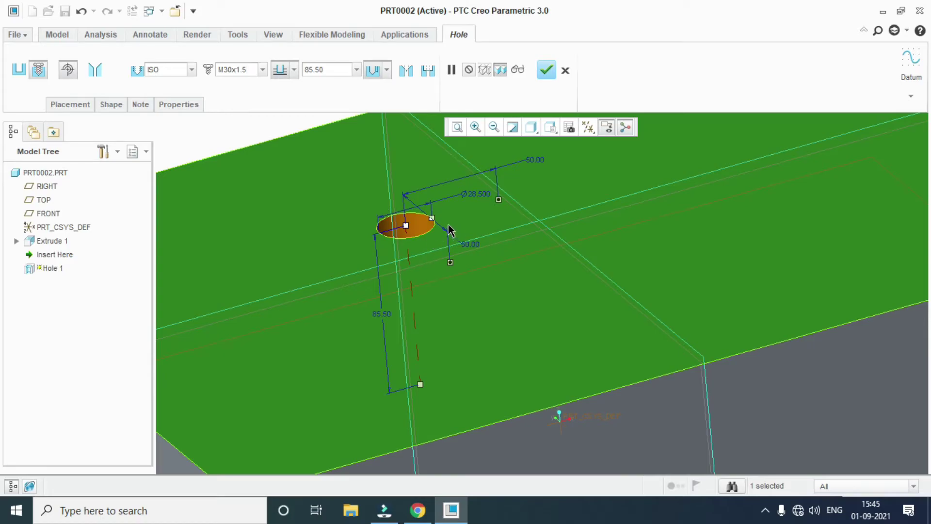
Bring up the hole depth options in the Hole dashboard.
{"action": "left_click", "coordinate": [293, 70]}
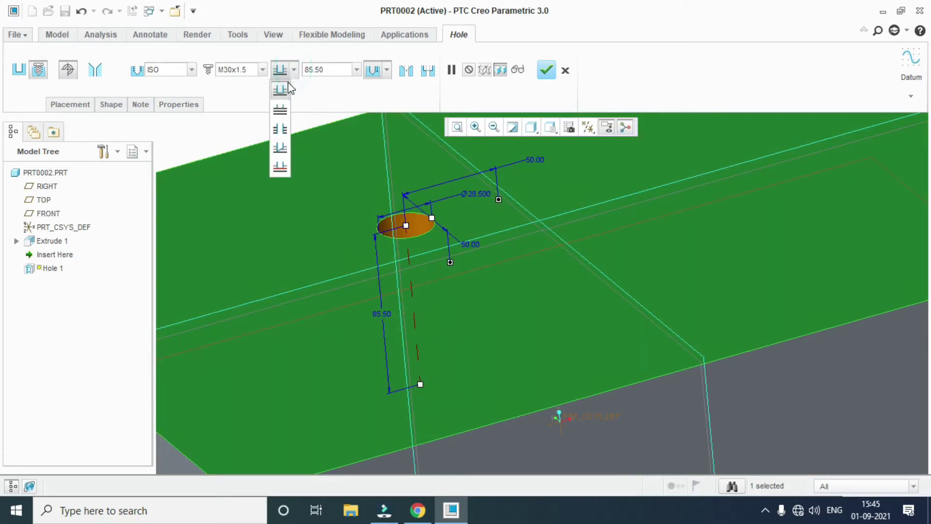
{"action": "middle_click", "coordinate": [389, 190]}
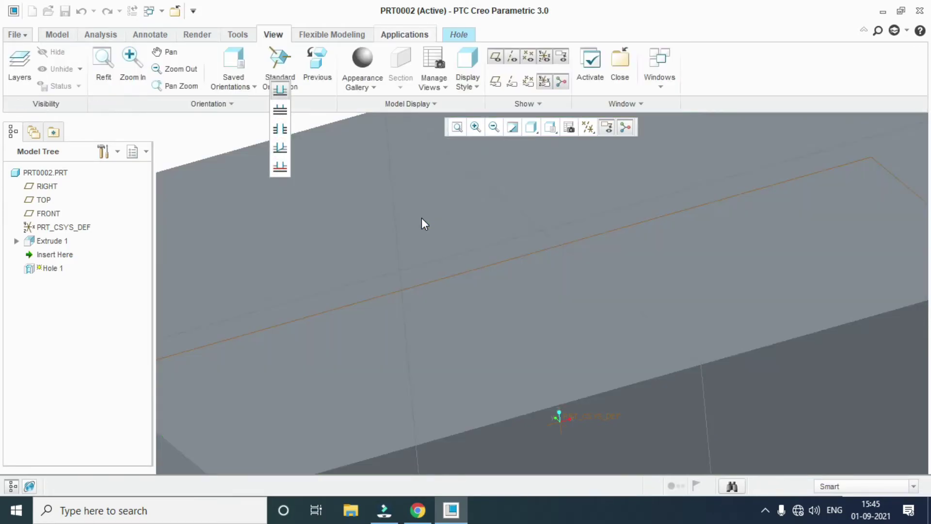
{"action": "left_click", "coordinate": [460, 35]}
{"action": "scroll", "coordinate": [427, 242], "scroll_direction": "down", "scroll_amount": 3}
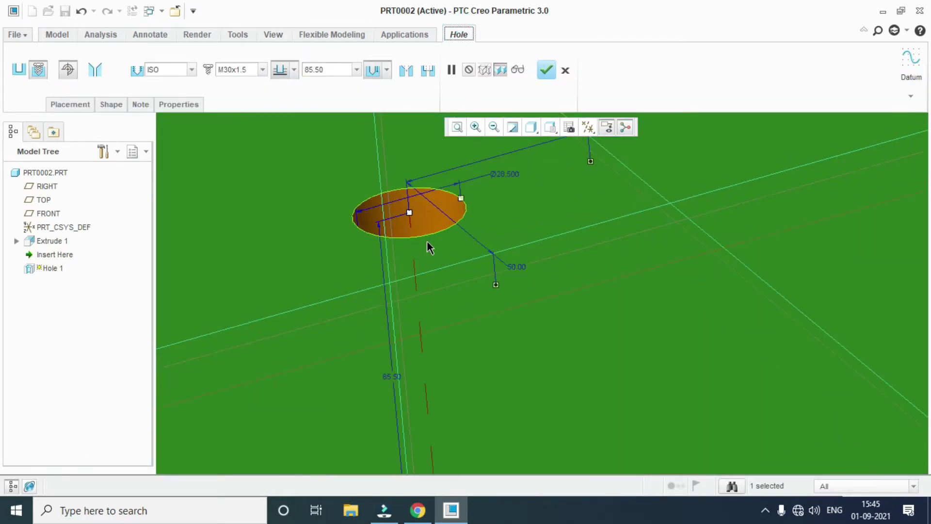
{"action": "scroll", "coordinate": [426, 243], "scroll_direction": "down", "scroll_amount": 2}
{"action": "left_click", "coordinate": [294, 70]}
Change the threaded hole depth from 85.50 to 100.
{"action": "left_click", "coordinate": [287, 87]}
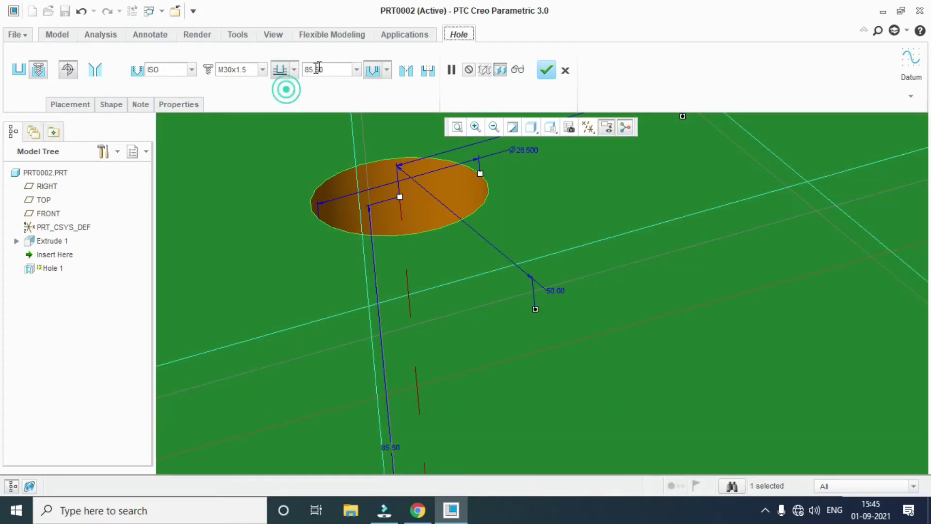
{"action": "left_click", "coordinate": [332, 69]}
{"action": "type", "text": "100"}
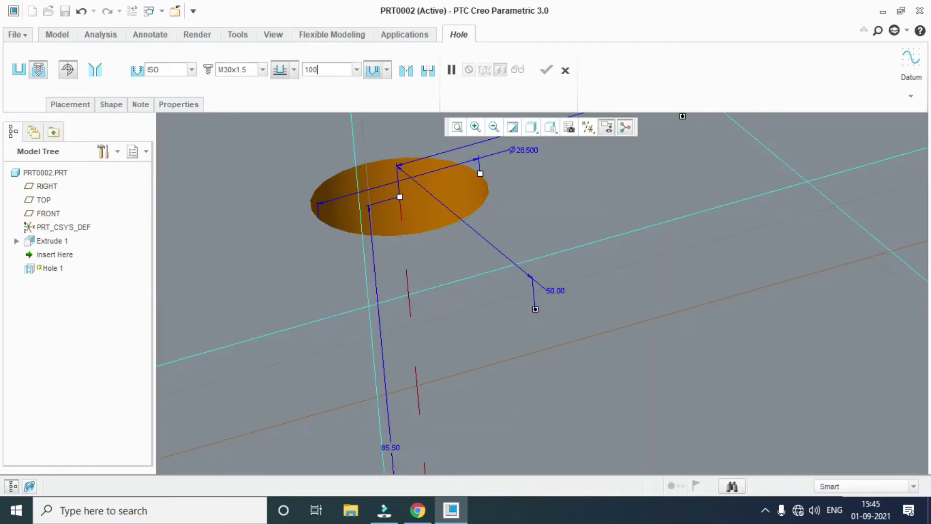
{"action": "key", "text": "Return"}
{"action": "left_click", "coordinate": [386, 71]}
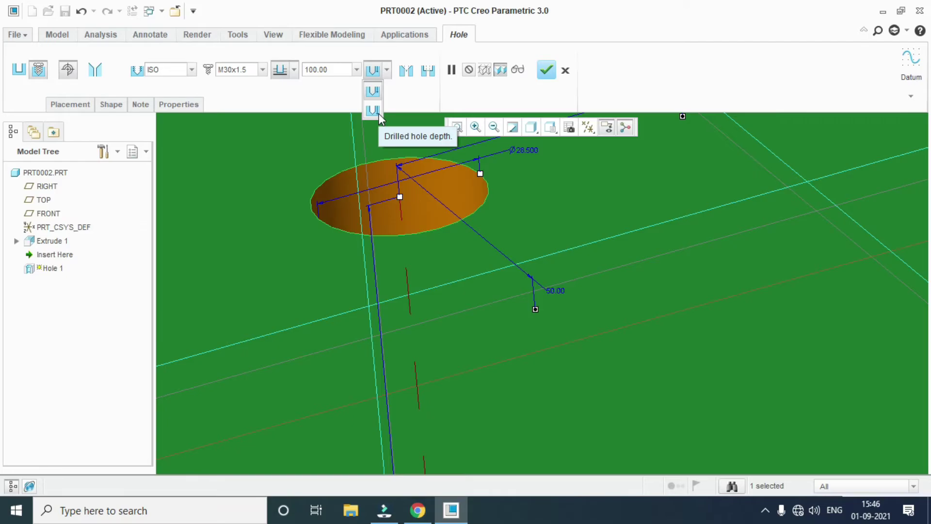
Add a countersink and counterbore to the hole and show its shape dimensions.
{"action": "left_click", "coordinate": [406, 71]}
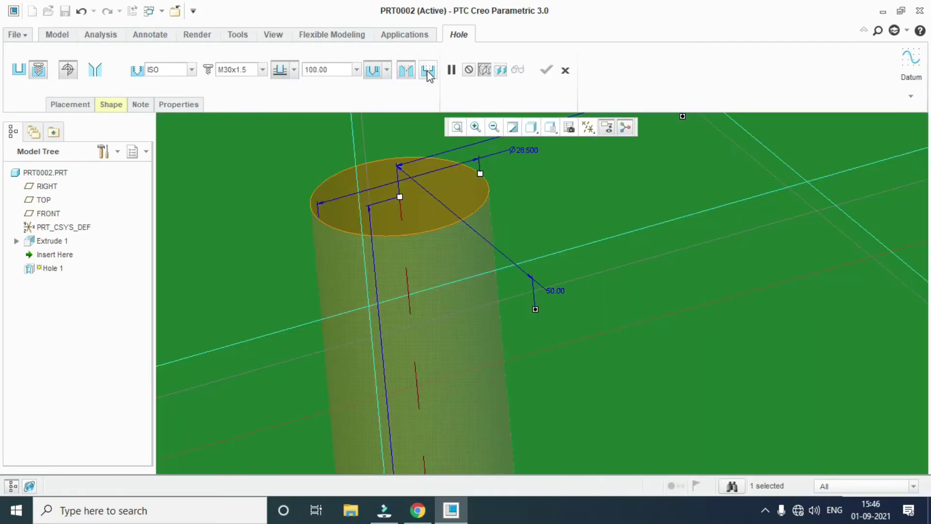
{"action": "left_click", "coordinate": [427, 71]}
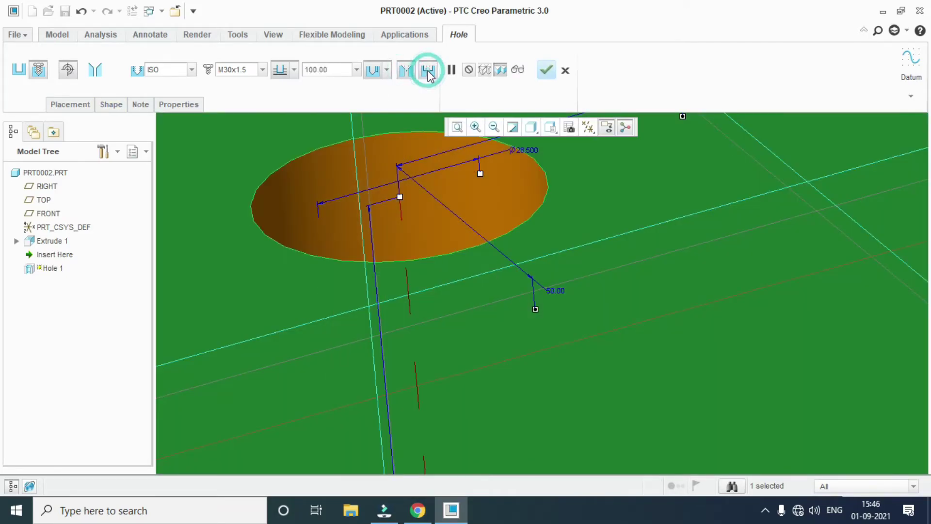
{"action": "scroll", "coordinate": [426, 239], "scroll_direction": "down", "scroll_amount": 2}
{"action": "middle_click_drag", "start_coordinate": [426, 239], "coordinate": [351, 213]}
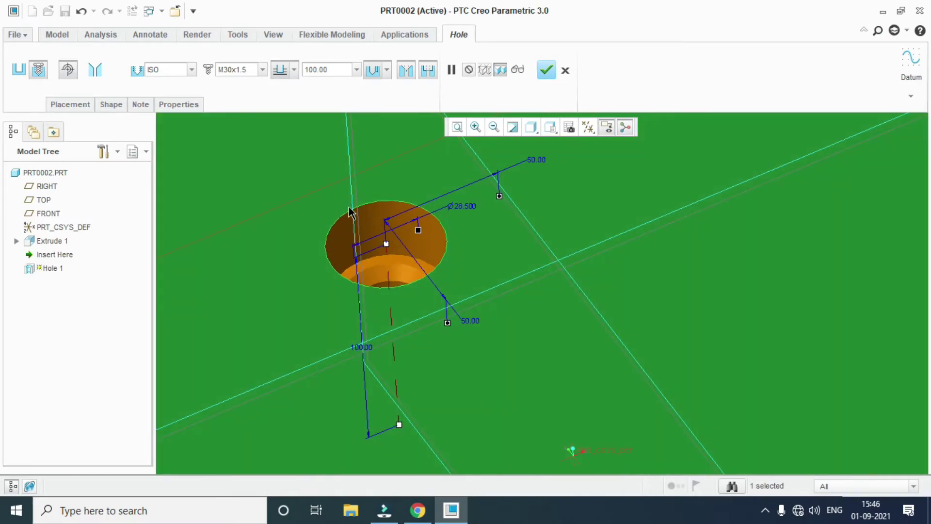
{"action": "left_click", "coordinate": [111, 105]}
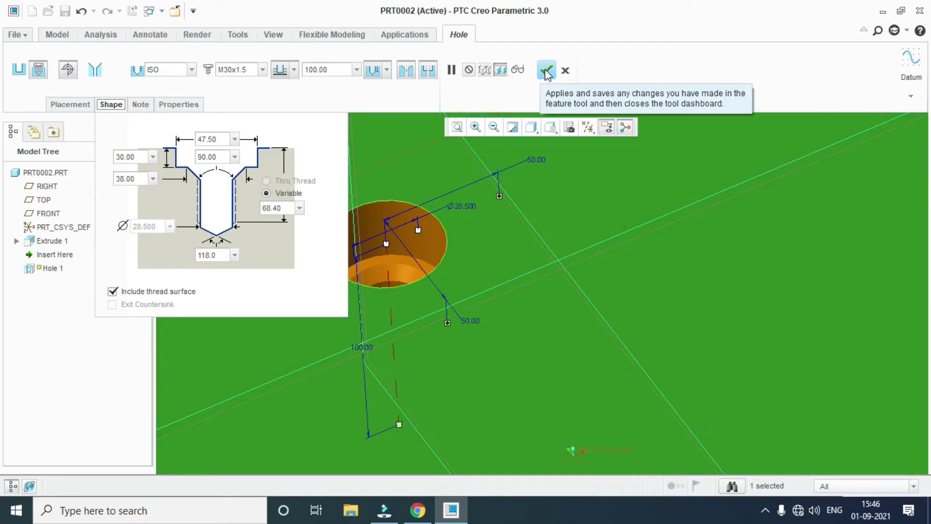
Change the counterbore depth from 30.00 to 20 and finish the hole.
{"action": "left_click", "coordinate": [131, 156]}
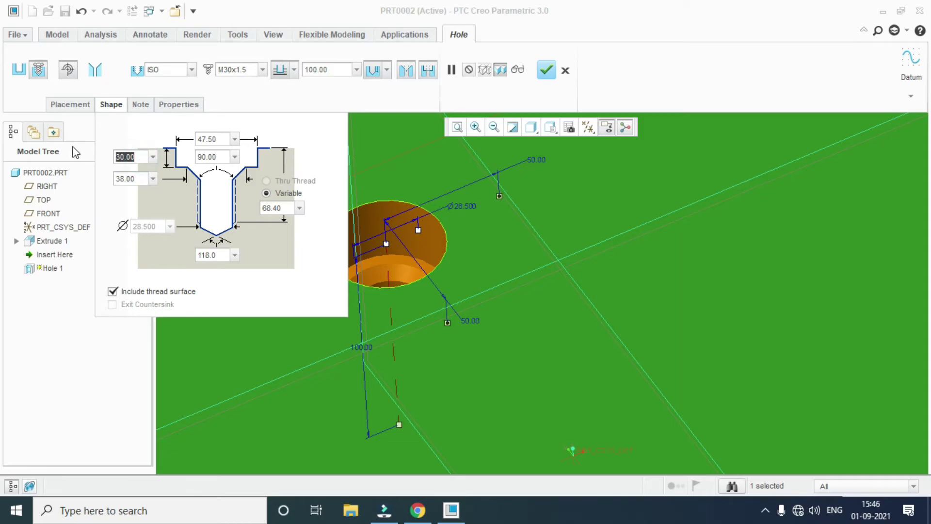
{"action": "type", "text": "20"}
{"action": "key", "text": "Return"}
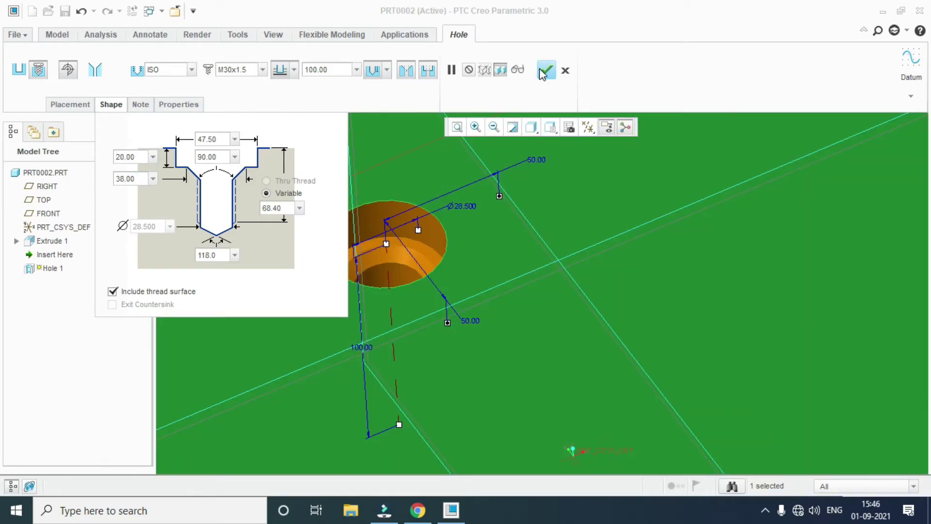
{"action": "left_click", "coordinate": [543, 73]}
{"action": "mouse_move", "coordinate": [427, 246]}
{"action": "middle_mouse_down"}
{"action": "mouse_move", "coordinate": [558, 268]}
{"action": "mouse_move", "coordinate": [526, 276]}
{"action": "middle_mouse_up"}
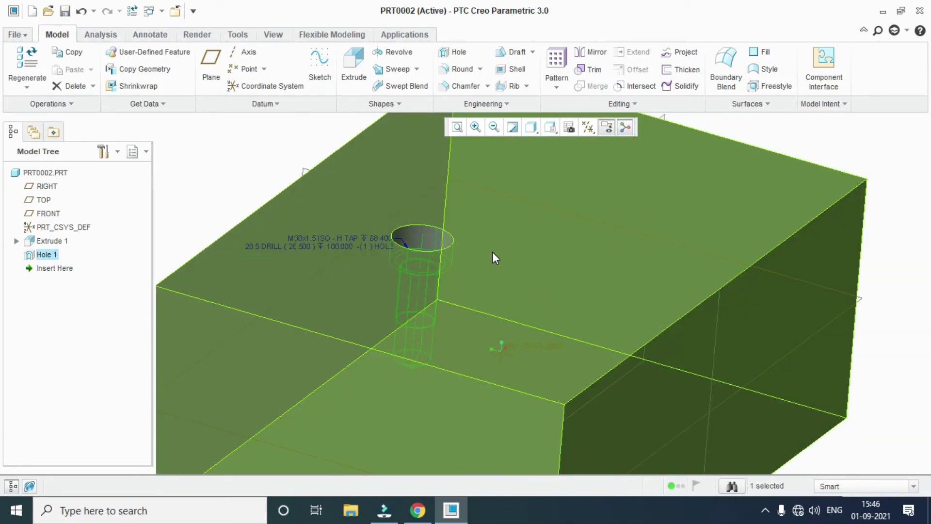
Start a planar cross-section from the front face and drag its offset into the block.
{"action": "left_click", "coordinate": [273, 34]}
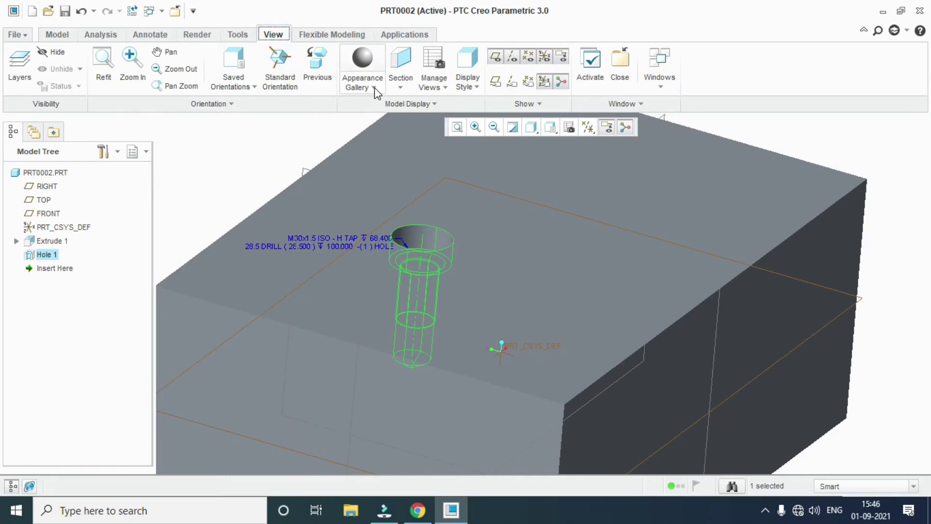
{"action": "left_click", "coordinate": [401, 82]}
{"action": "left_click", "coordinate": [418, 100]}
{"action": "scroll", "coordinate": [363, 358], "scroll_direction": "down", "scroll_amount": 3}
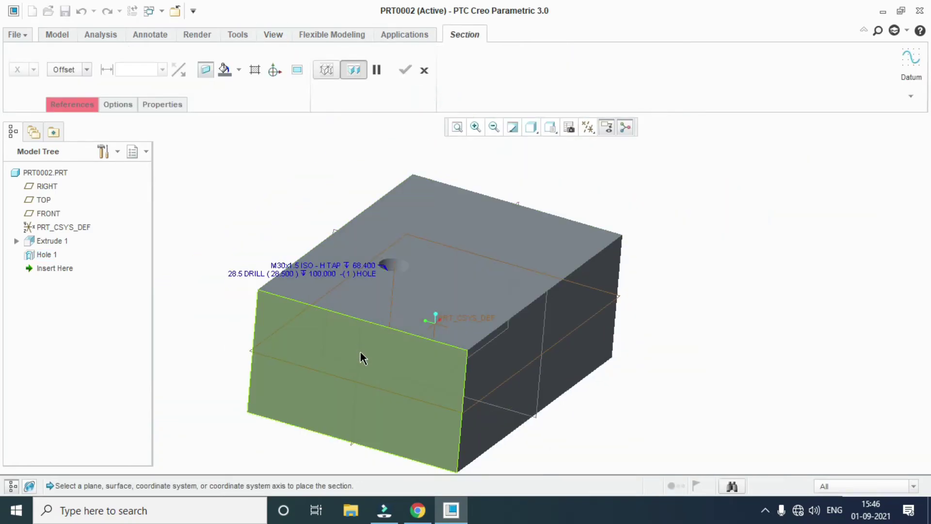
{"action": "left_click", "coordinate": [415, 352]}
{"action": "left_click_drag", "start_coordinate": [340, 392], "coordinate": [406, 345]}
{"action": "scroll", "coordinate": [467, 333], "scroll_direction": "up", "scroll_amount": 3}
{"action": "scroll", "coordinate": [476, 303], "scroll_direction": "up", "scroll_amount": 2}
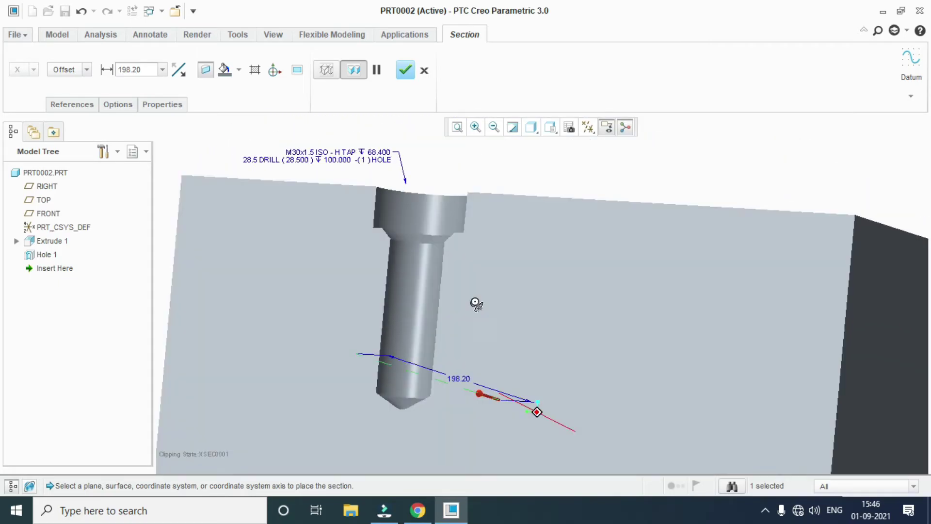
{"action": "scroll", "coordinate": [475, 310], "scroll_direction": "down", "scroll_amount": 1}
{"action": "scroll", "coordinate": [474, 310], "scroll_direction": "down", "scroll_amount": 2}
{"action": "scroll", "coordinate": [461, 299], "scroll_direction": "down", "scroll_amount": 2}
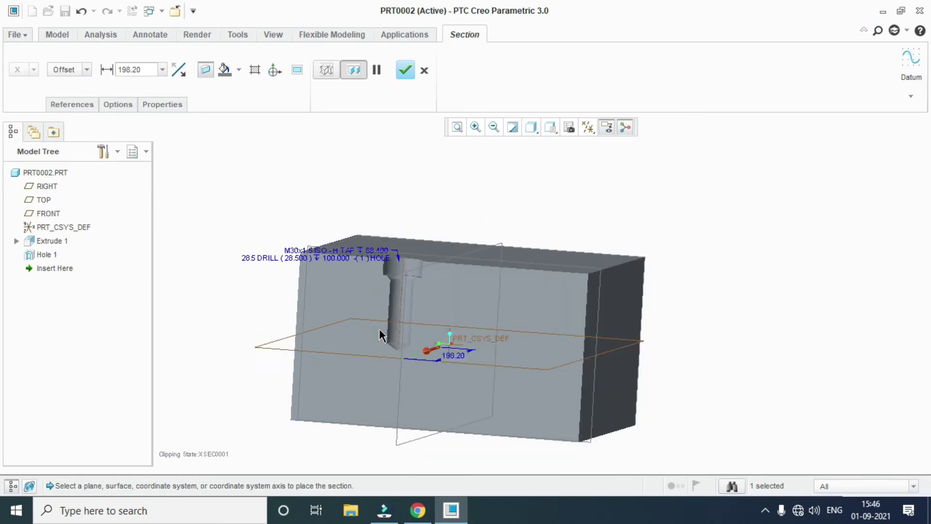
{"action": "scroll", "coordinate": [395, 315], "scroll_direction": "down", "scroll_amount": 2}
{"action": "scroll", "coordinate": [393, 323], "scroll_direction": "up", "scroll_amount": 3}
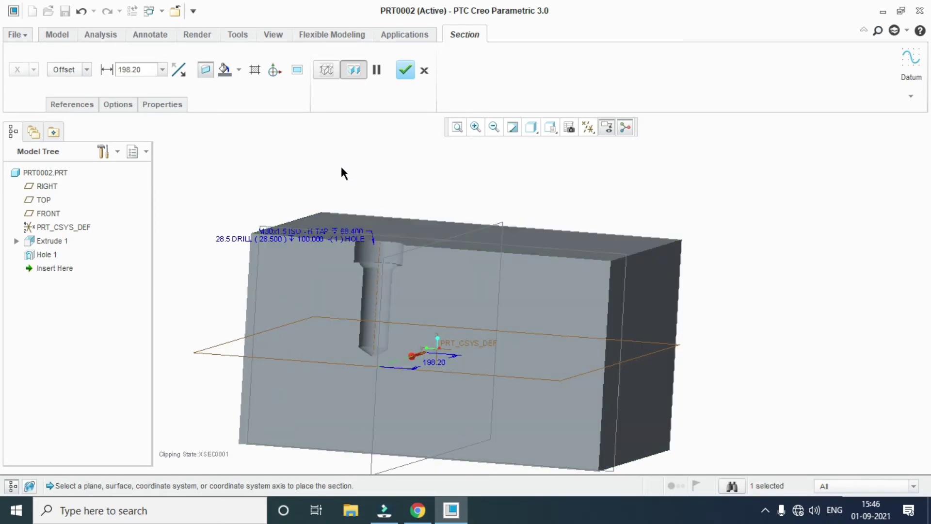
Cancel that cross-section and orbit to show the block's top face.
{"action": "left_click", "coordinate": [424, 70]}
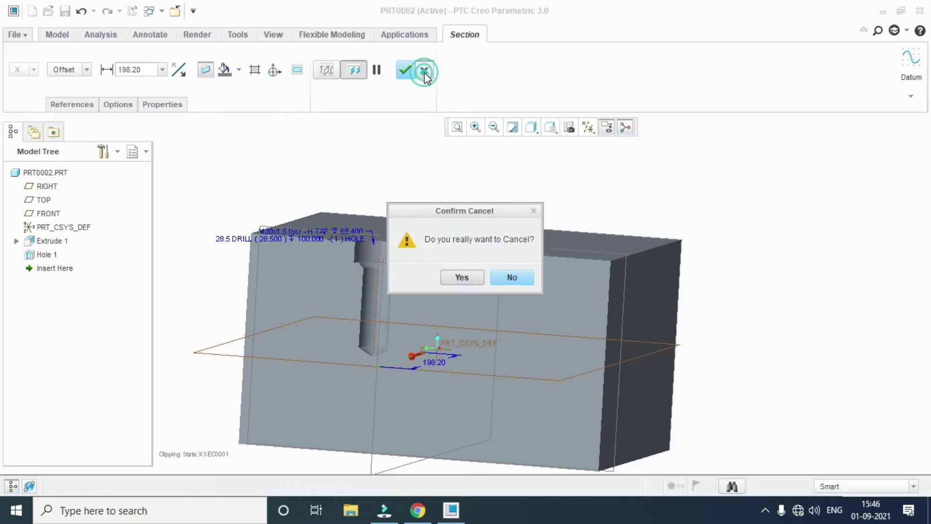
{"action": "left_click", "coordinate": [461, 277]}
{"action": "scroll", "coordinate": [410, 260], "scroll_direction": "down", "scroll_amount": 2}
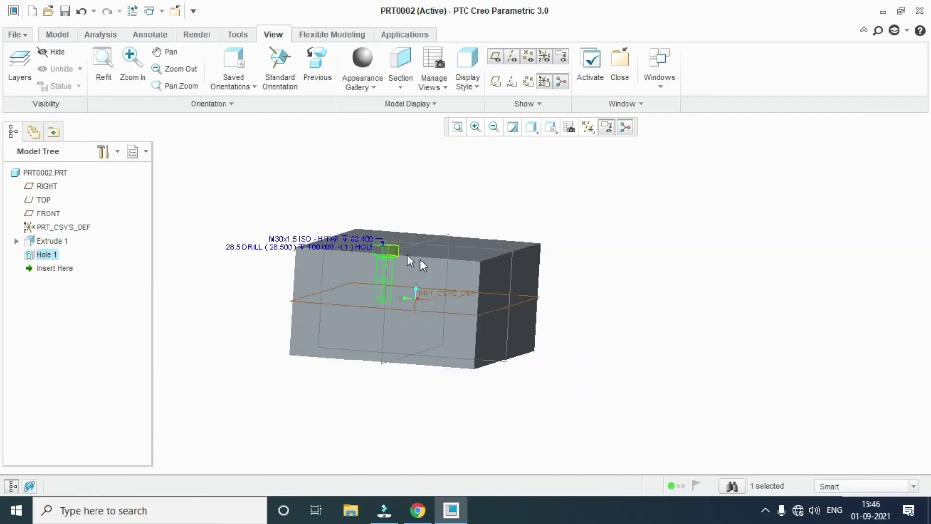
{"action": "left_click", "coordinate": [630, 308]}
{"action": "middle_click_drag", "start_coordinate": [630, 307], "coordinate": [617, 327]}
Create cross-section XSEC0001 from the front face, offset through the hole.
{"action": "left_click", "coordinate": [400, 78]}
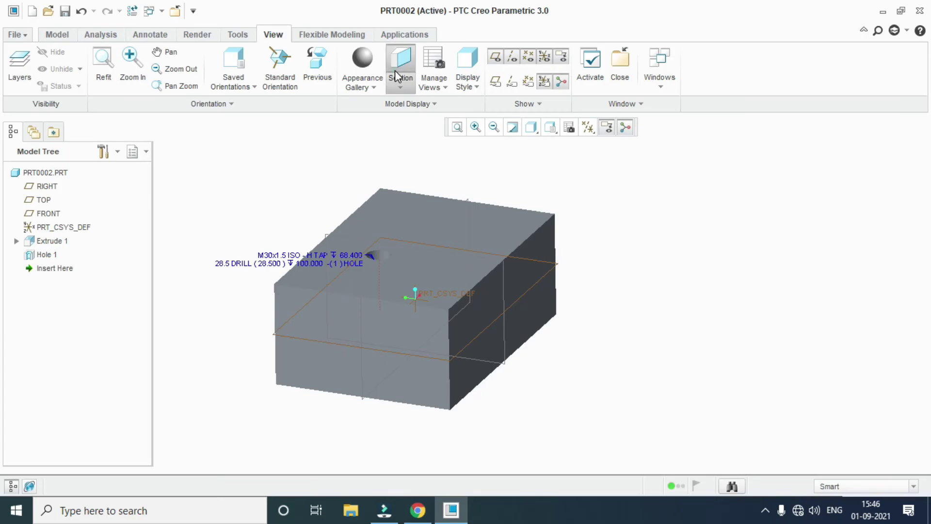
{"action": "left_click", "coordinate": [334, 316]}
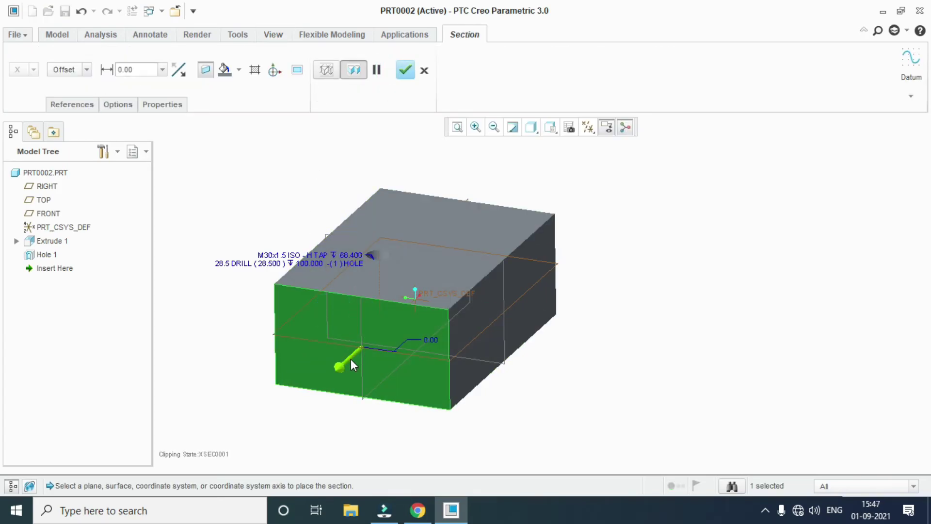
{"action": "left_click_drag", "start_coordinate": [350, 359], "coordinate": [392, 326]}
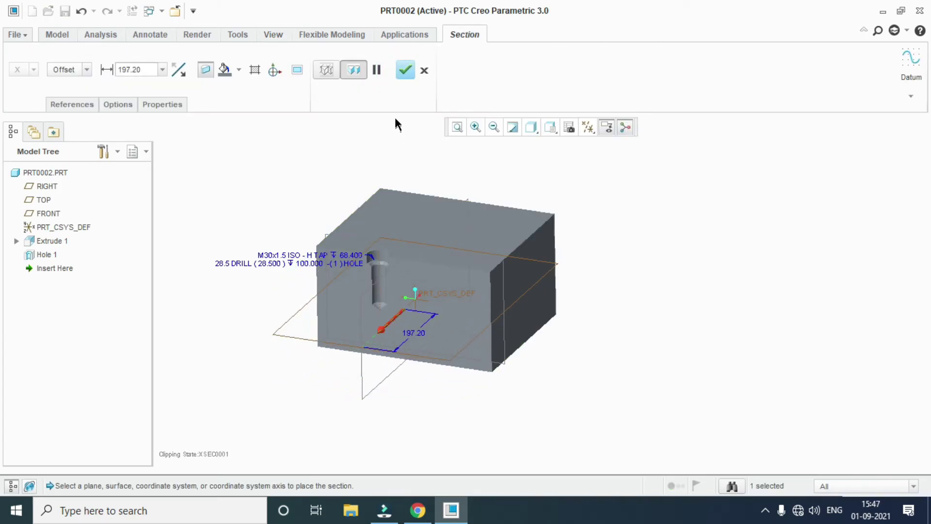
{"action": "left_click", "coordinate": [406, 70]}
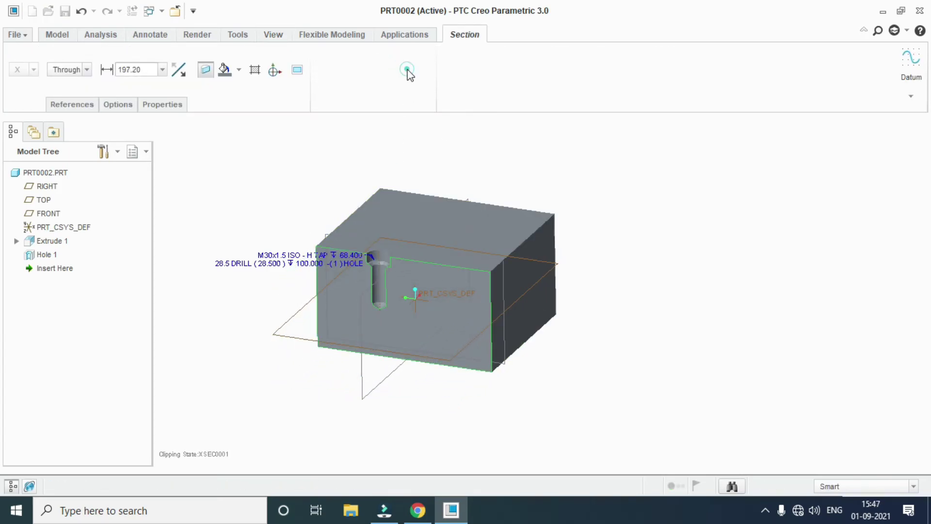
{"action": "right_click", "coordinate": [50, 258]}
Redefine Hole 1 to go Through All of the block.
{"action": "left_click", "coordinate": [100, 275]}
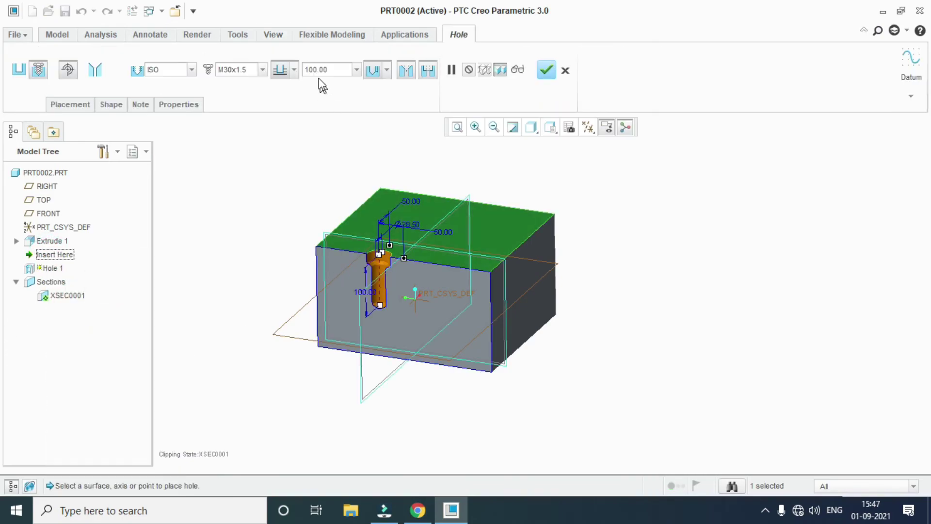
{"action": "left_click", "coordinate": [292, 74]}
{"action": "left_click", "coordinate": [284, 128]}
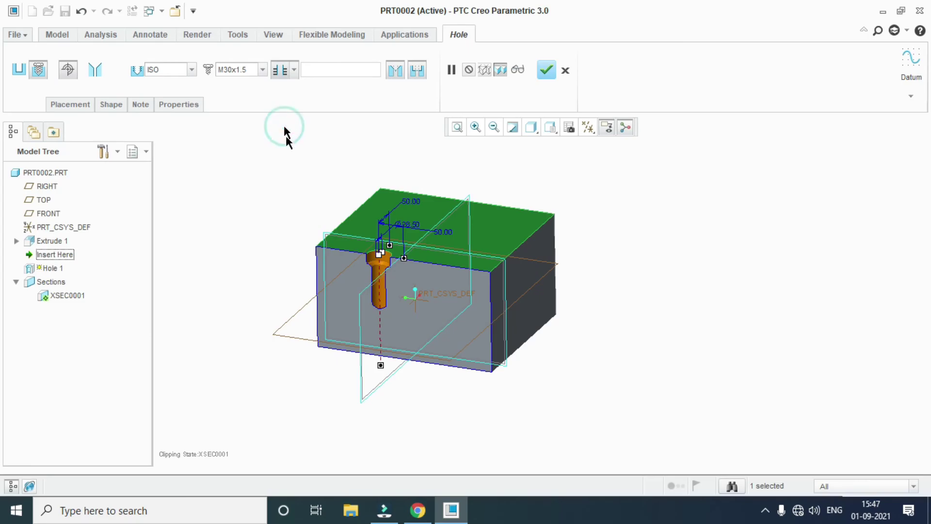
{"action": "scroll", "coordinate": [393, 322], "scroll_direction": "down", "scroll_amount": 4}
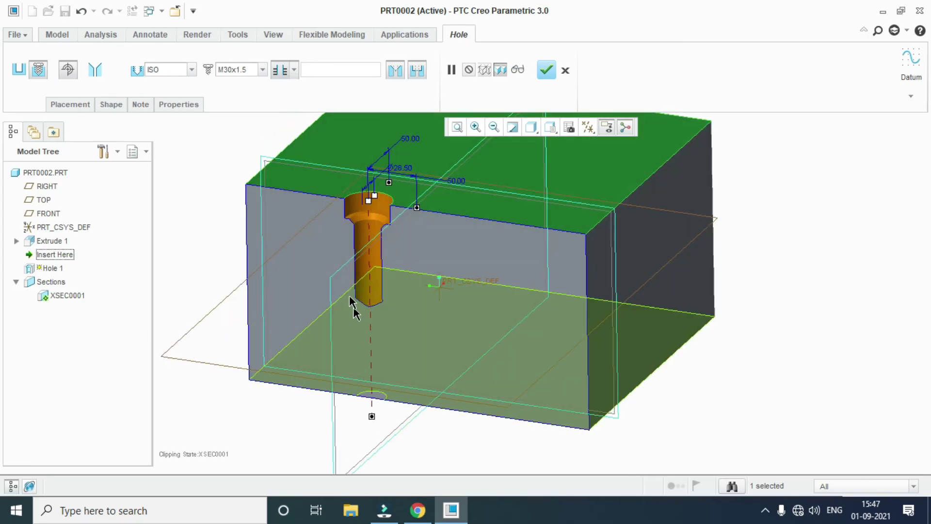
{"action": "left_click", "coordinate": [295, 73]}
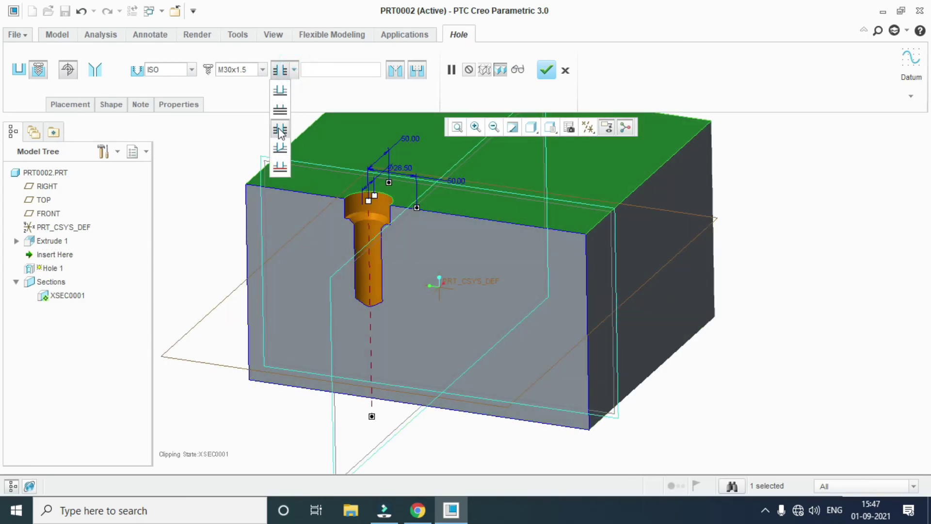
{"action": "left_click", "coordinate": [281, 112]}
{"action": "key", "text": "ctrl+d"}
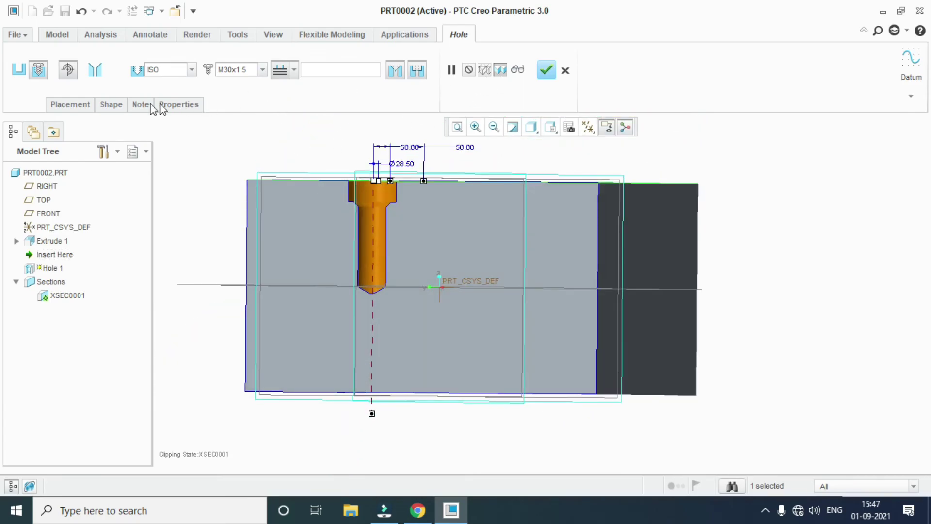
Turn off the hole's thread surface and finish the redefinition.
{"action": "left_click", "coordinate": [115, 104]}
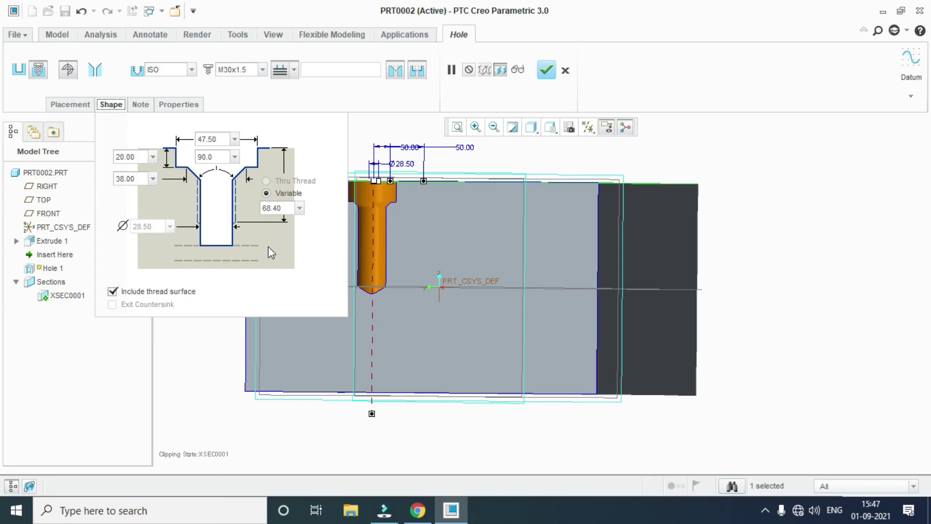
{"action": "left_click", "coordinate": [143, 291]}
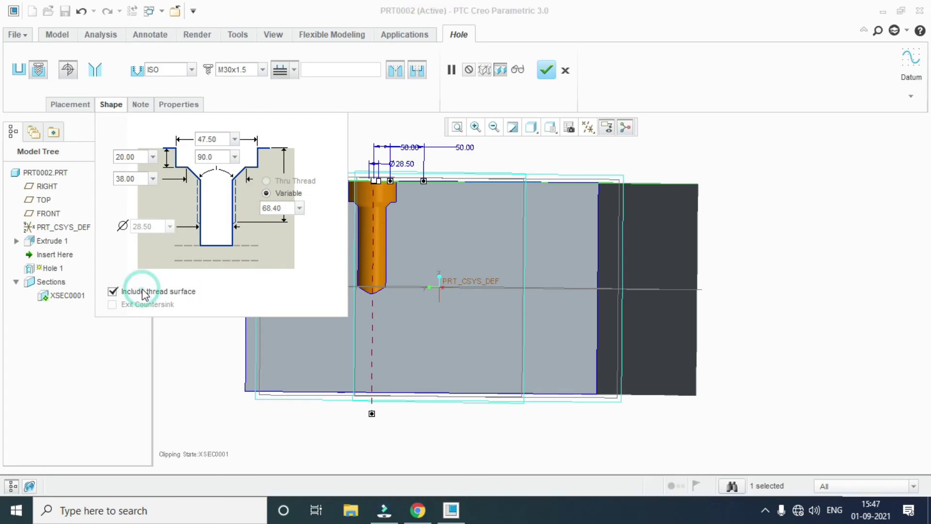
{"action": "left_click", "coordinate": [547, 69]}
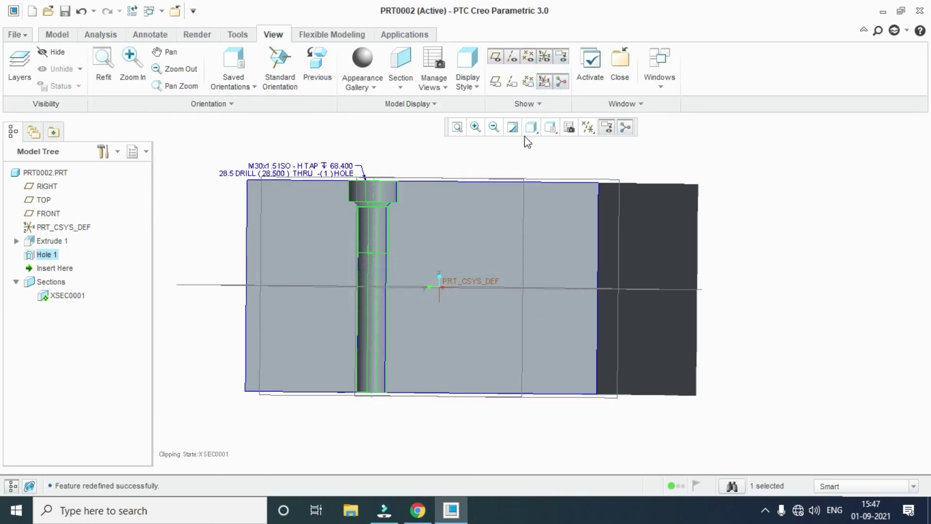
{"action": "mouse_move", "coordinate": [405, 297]}
{"action": "middle_mouse_down"}
{"action": "mouse_move", "coordinate": [451, 285]}
{"action": "mouse_move", "coordinate": [467, 254]}
{"action": "middle_mouse_up"}
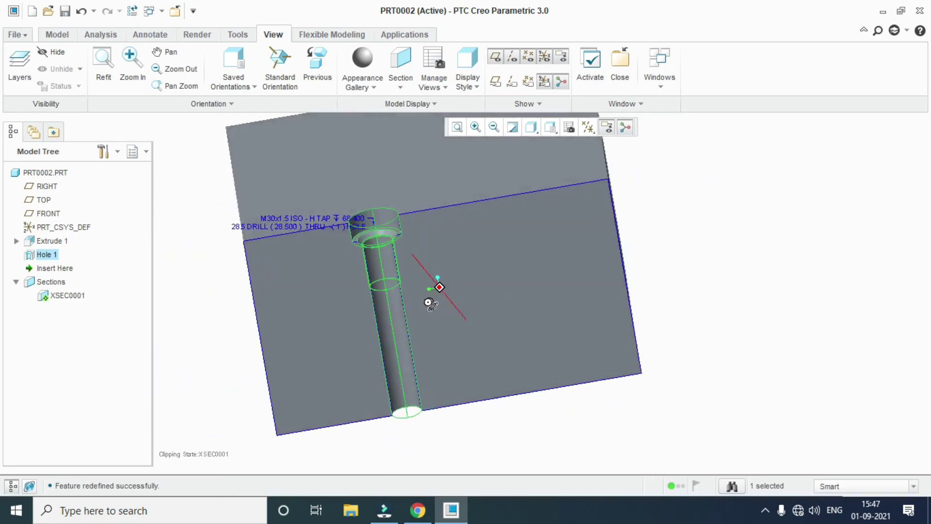